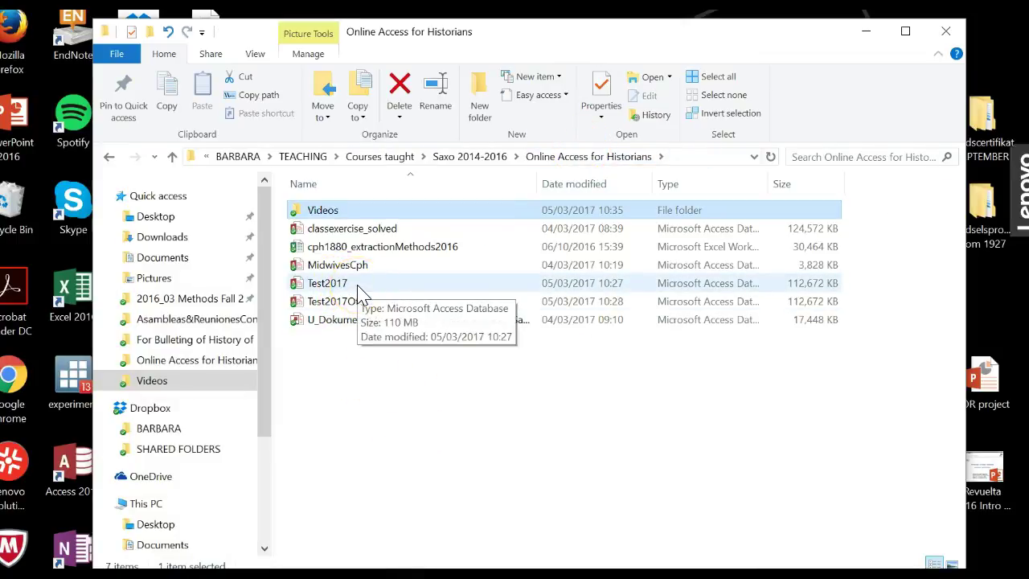
Step: Open the Test2017 database with its content enabled, review the records of the people table, and close the database
double_click(358, 287)
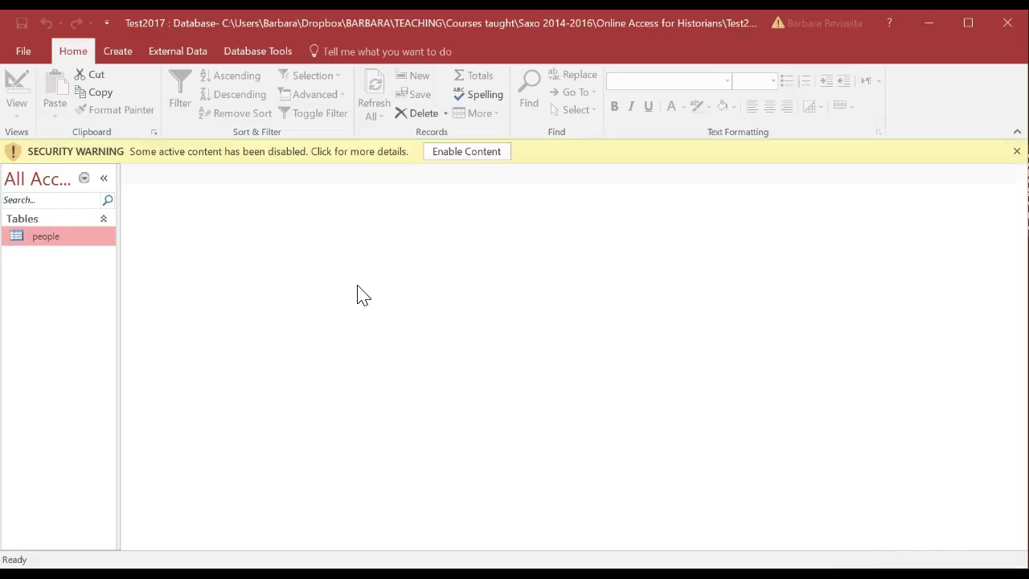
click(457, 151)
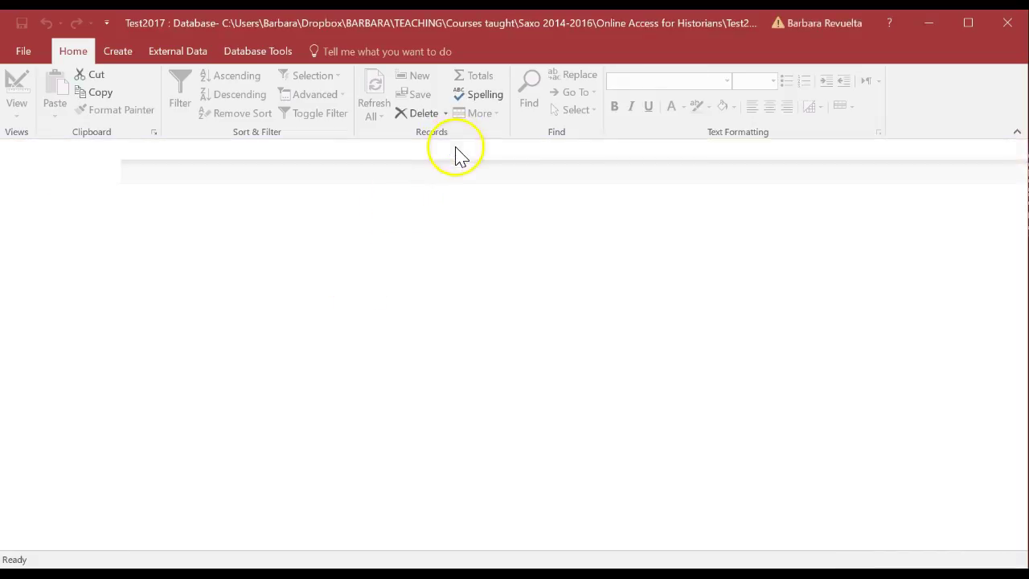
double_click(44, 219)
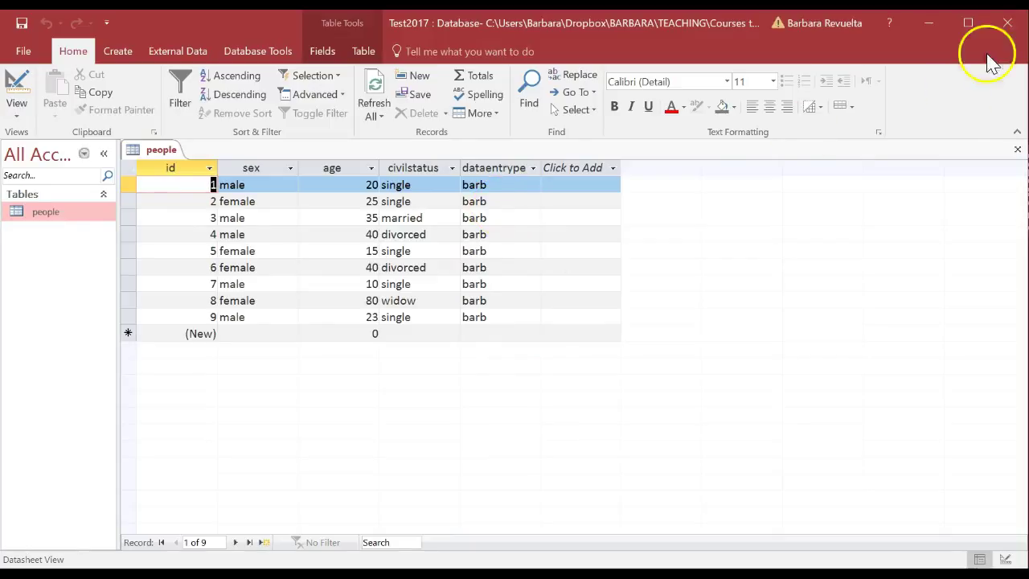
click(1007, 23)
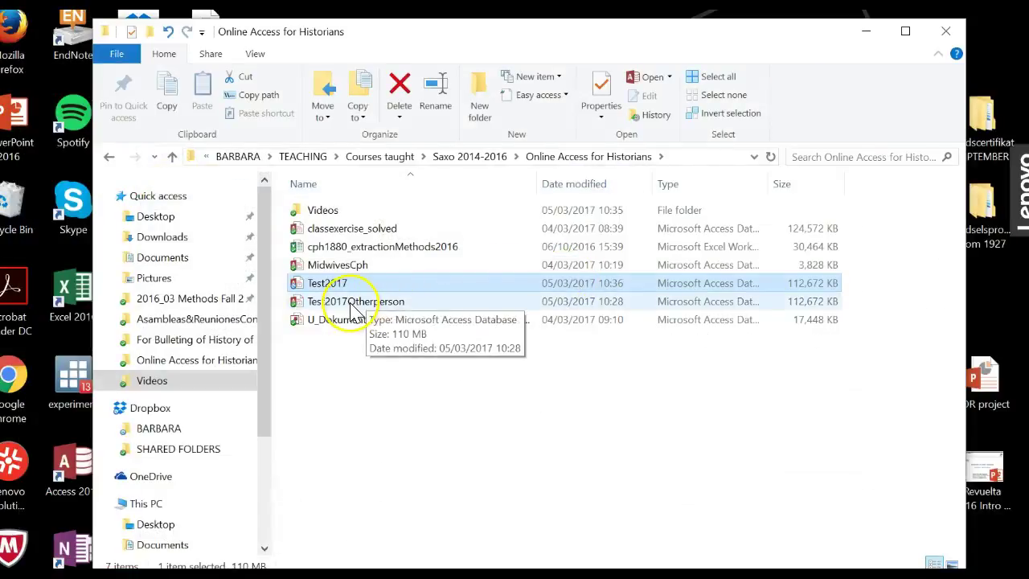
Step: Open the Test2017Otherperson database, review the records of its people table, and close the database
double_click(350, 302)
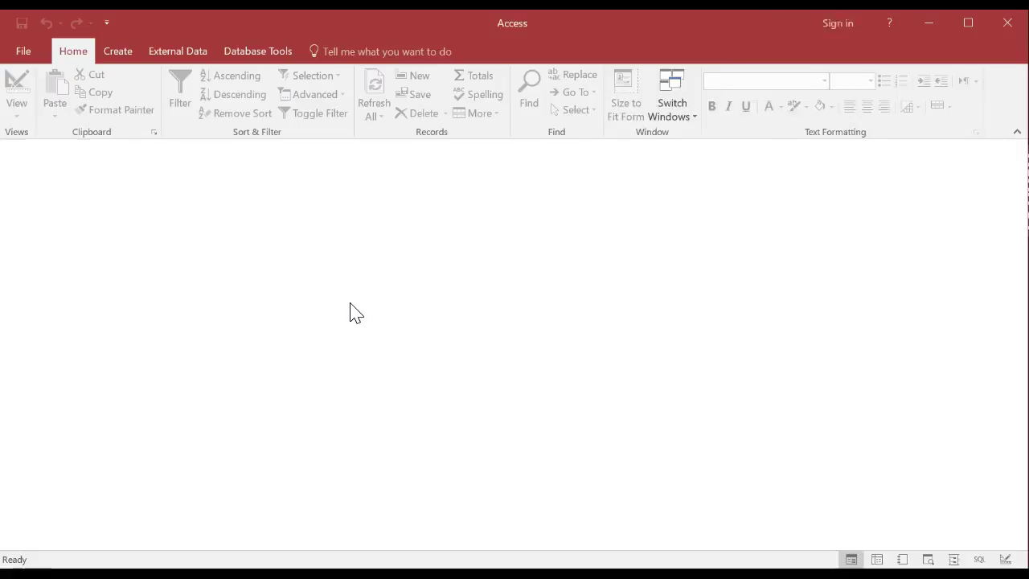
double_click(57, 215)
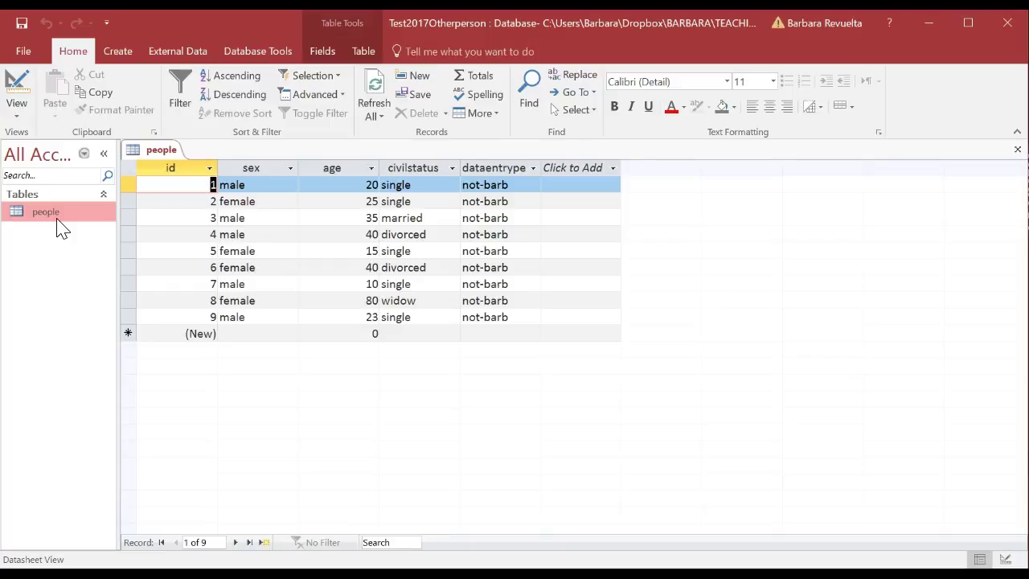
click(1010, 23)
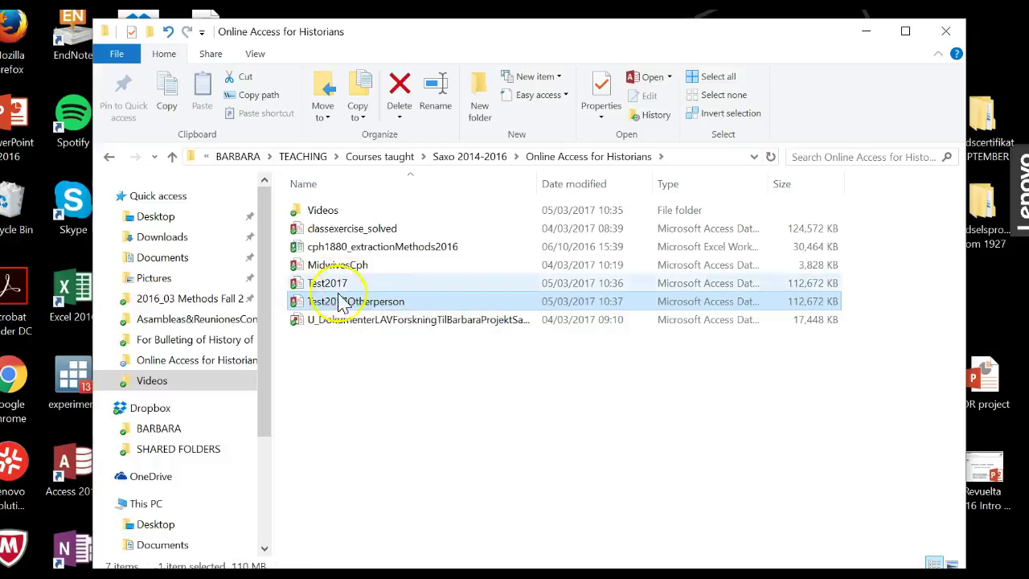
Step: In Access, create a blank database named CombinedTest2017 in the Online Access for Historians folder and close its default table
double_click(69, 474)
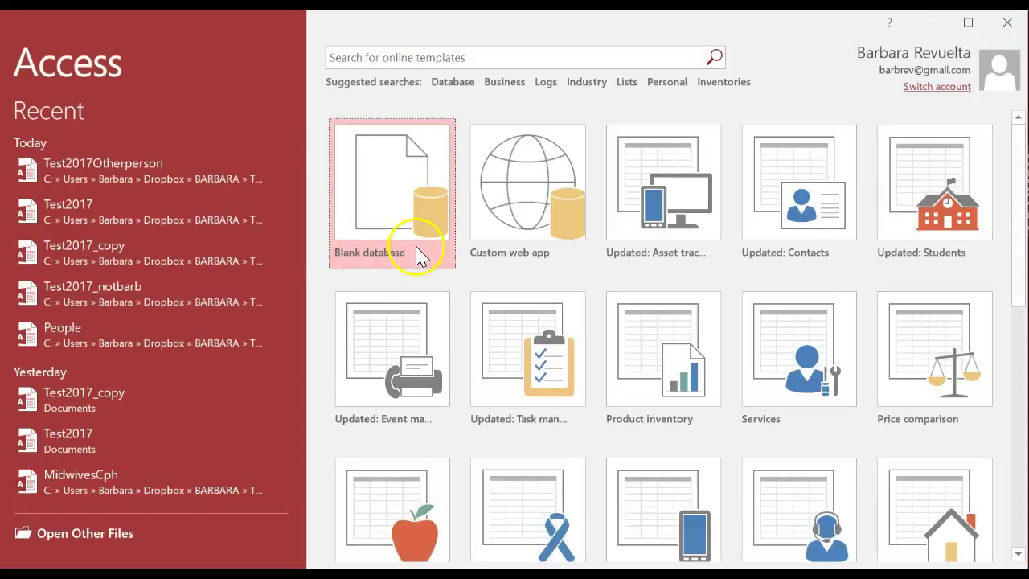
click(406, 215)
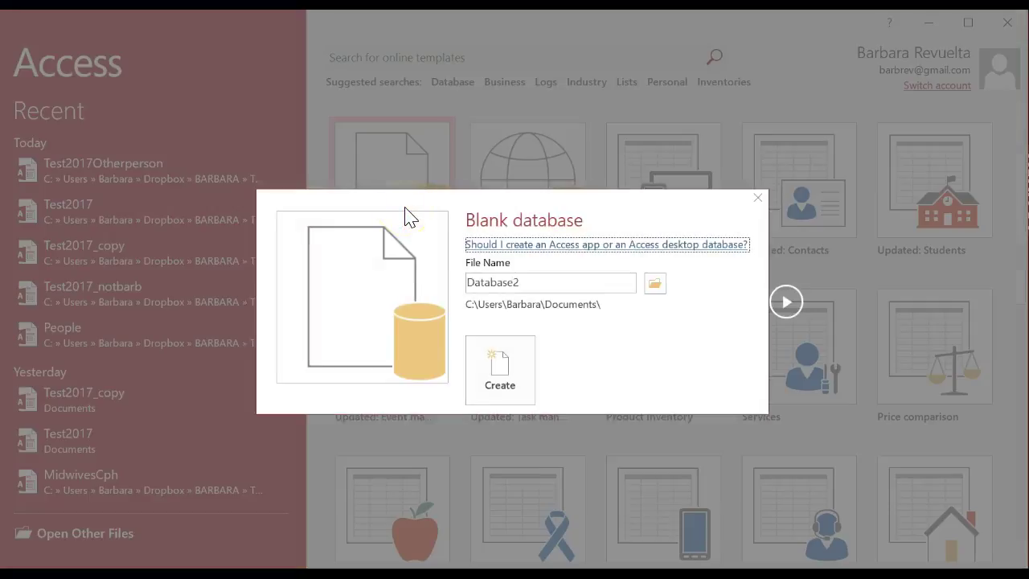
click(609, 279)
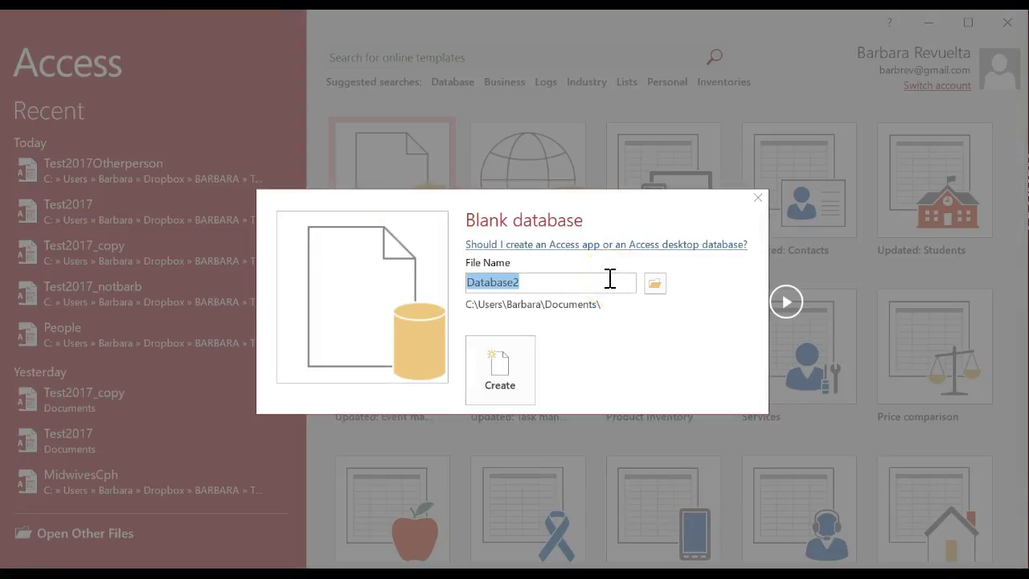
text(CombinedTest2017)
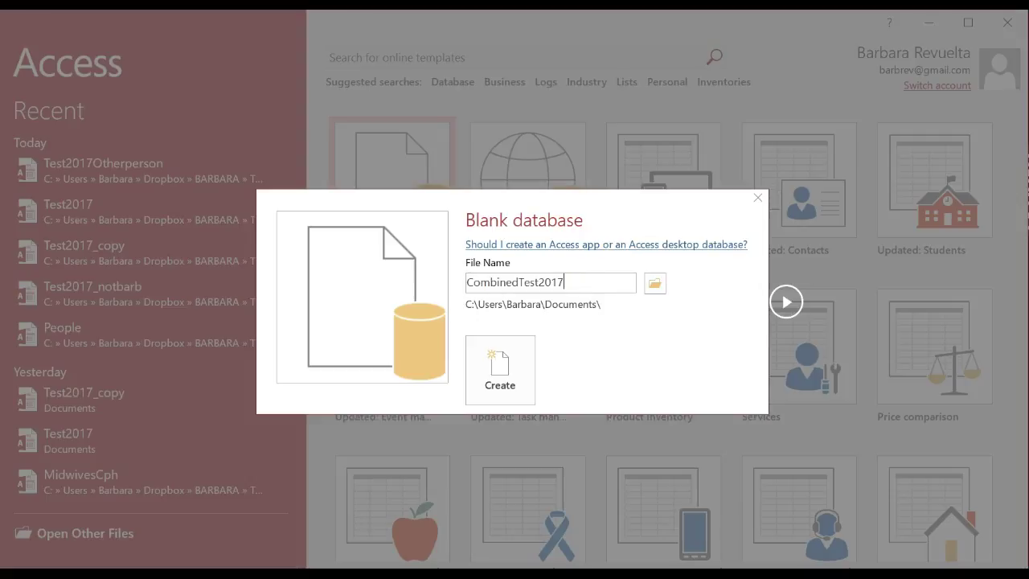
click(656, 283)
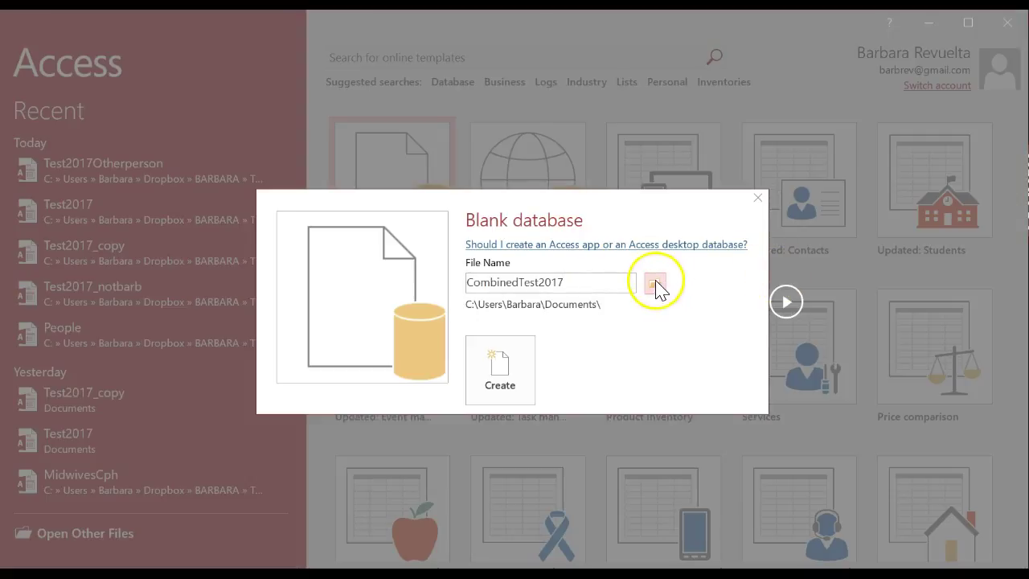
drag(224, 216, 215, 177)
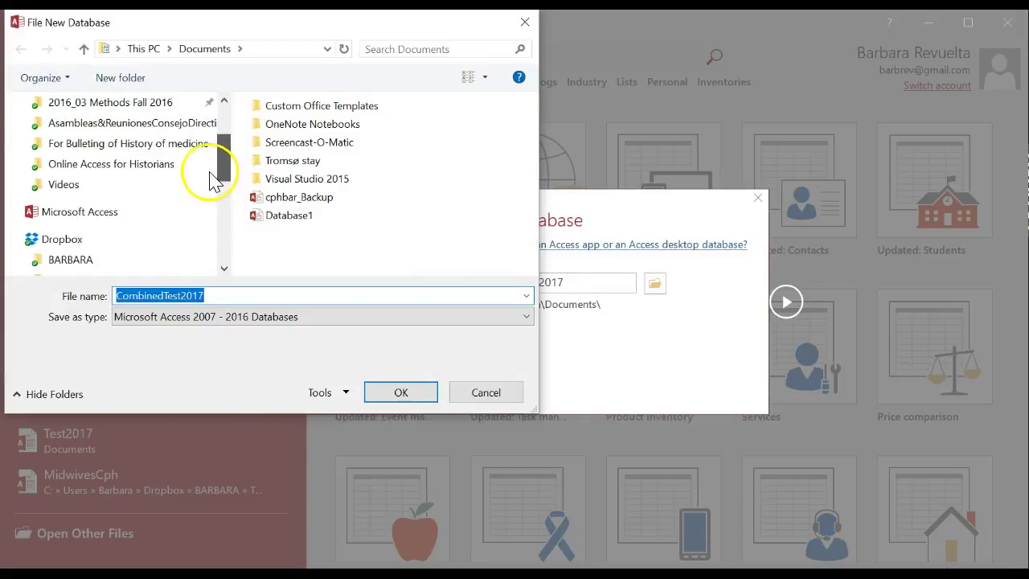
click(135, 148)
click(137, 165)
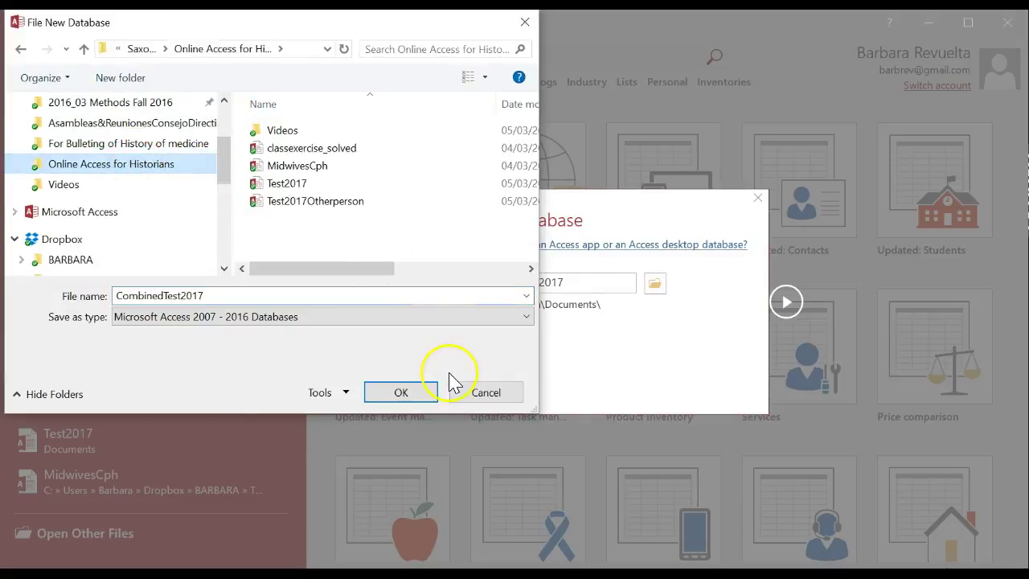
click(401, 392)
click(509, 392)
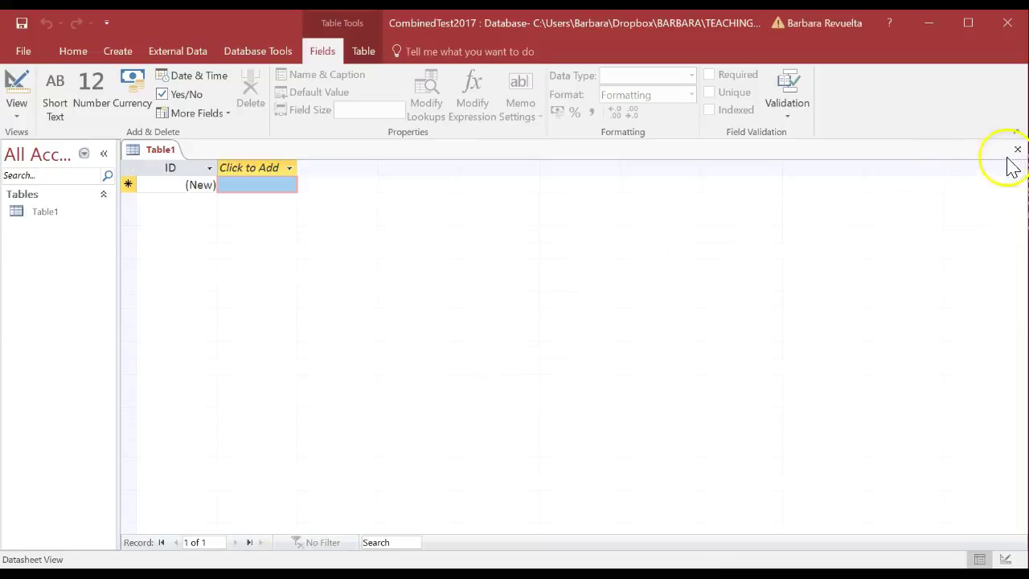
click(1020, 151)
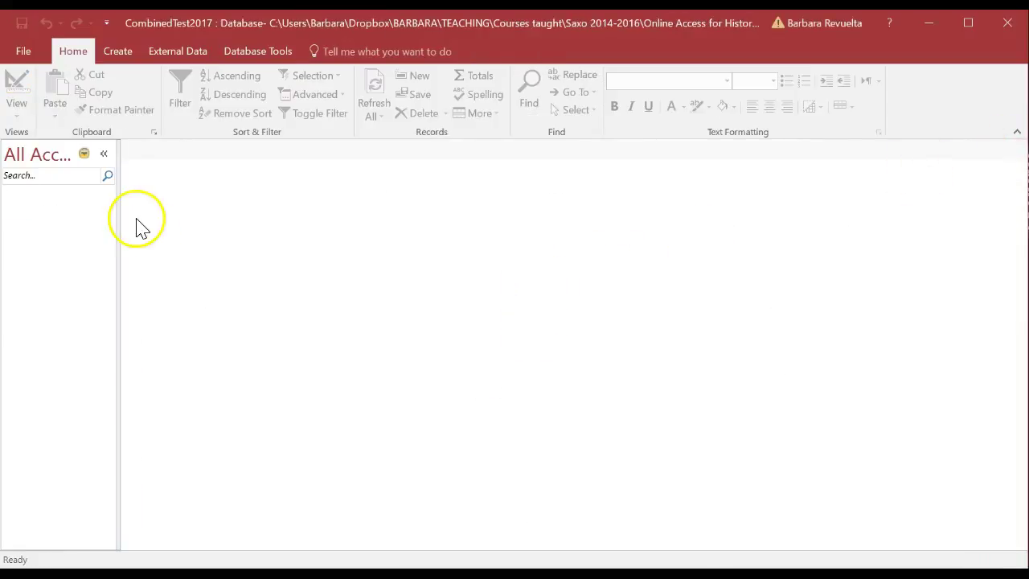
Step: Import the people table from the Test2017 Access database into the current database without saving the import steps
click(181, 53)
click(149, 90)
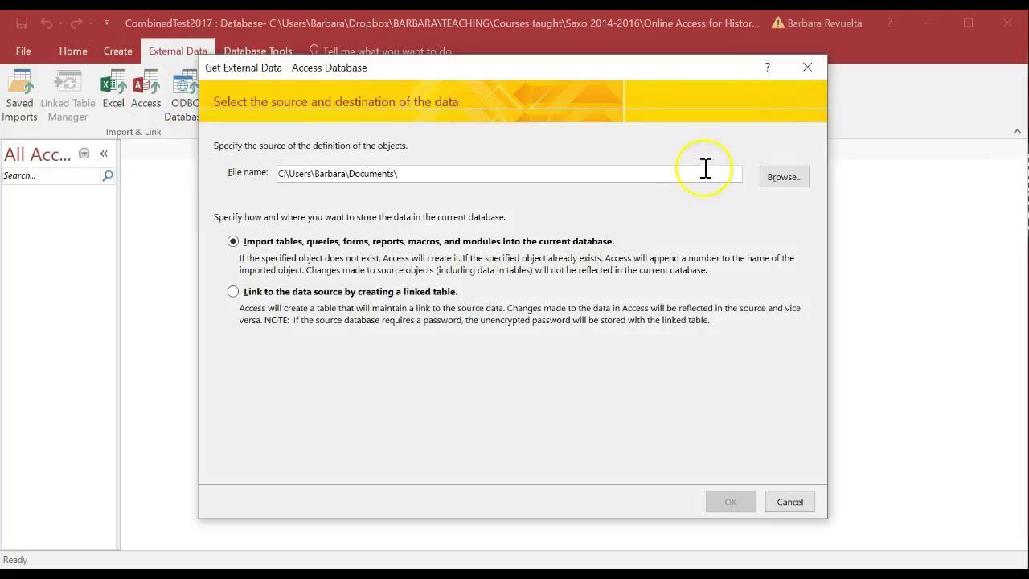
click(776, 179)
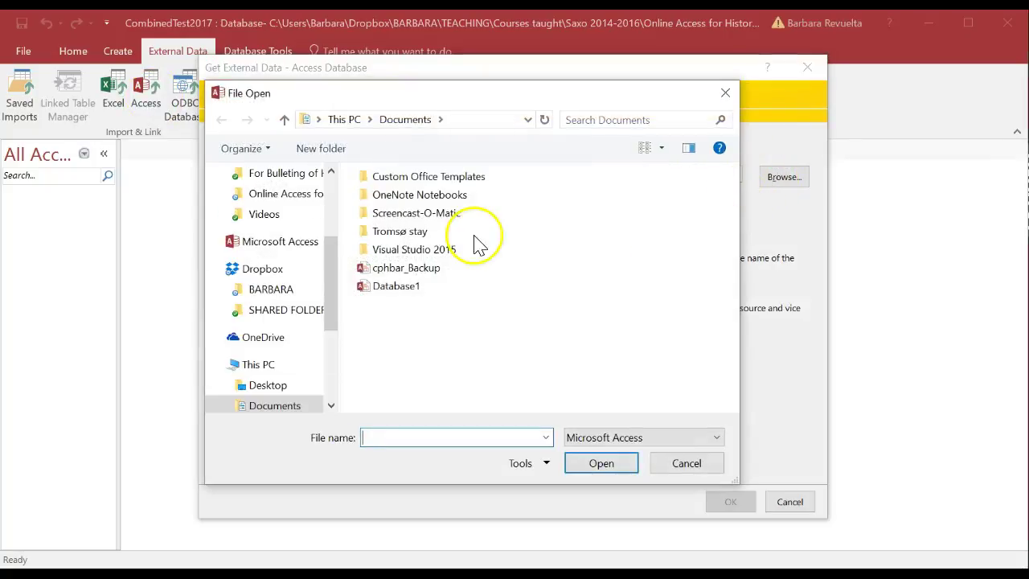
click(296, 199)
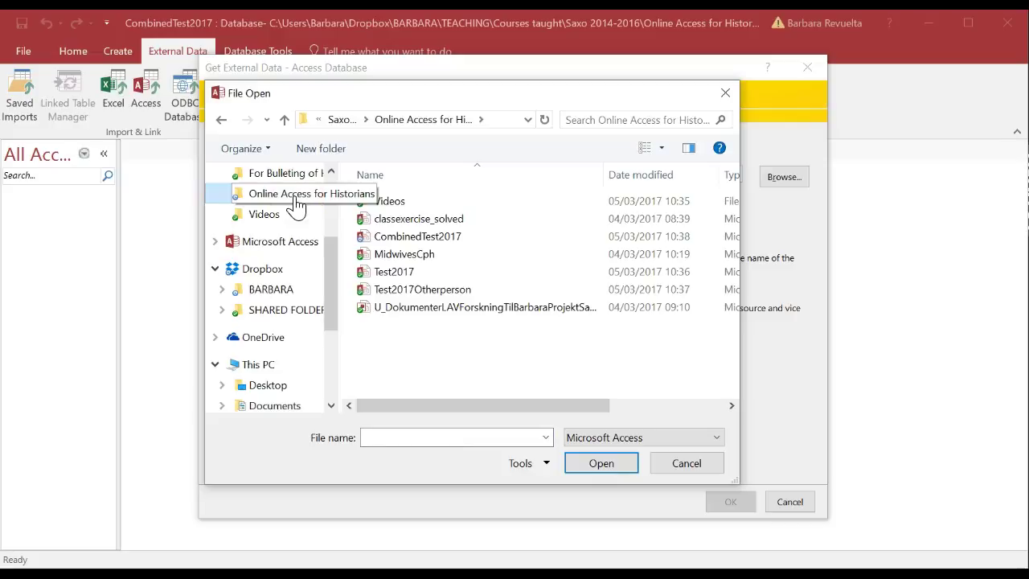
click(402, 274)
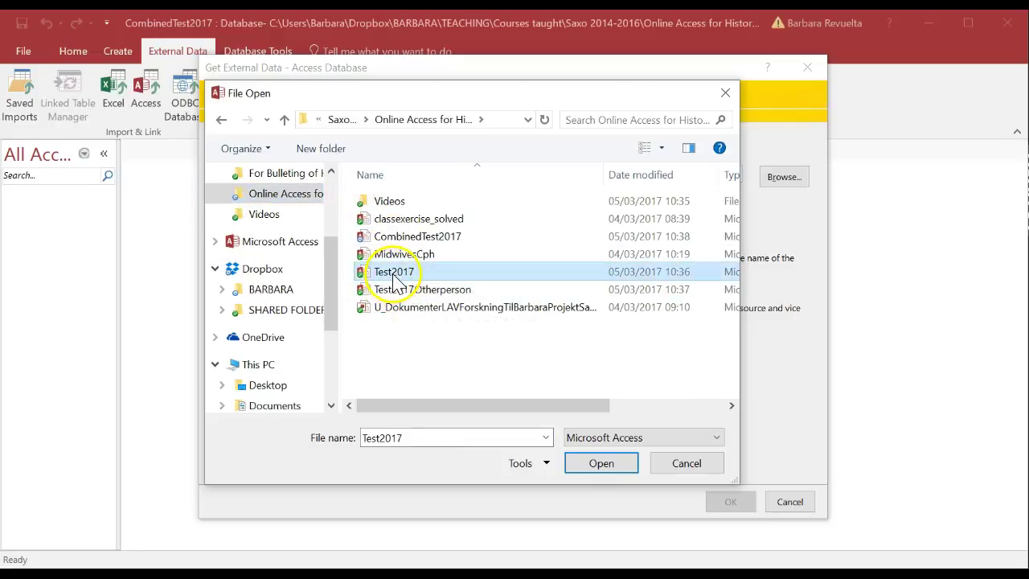
click(598, 466)
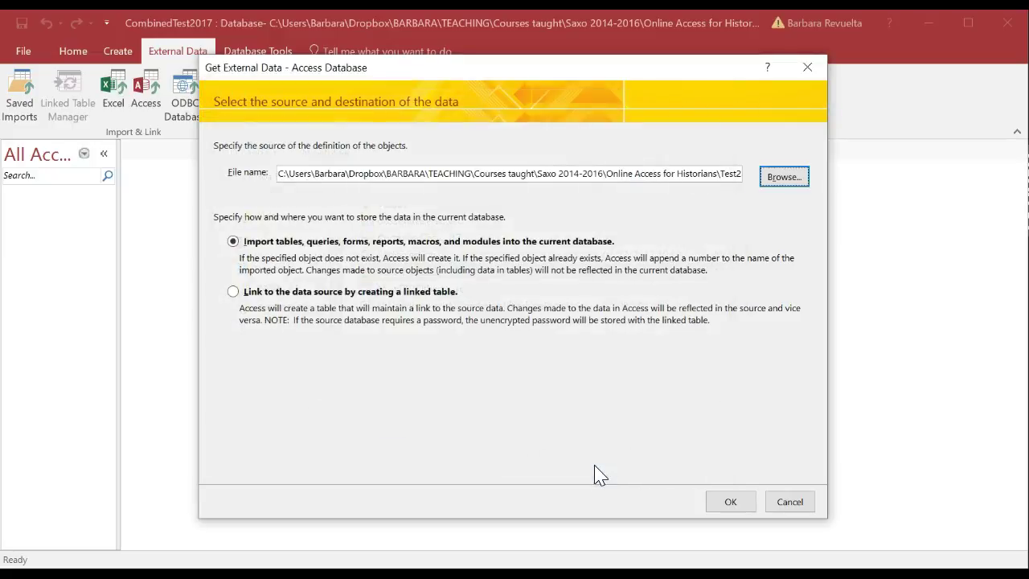
click(730, 505)
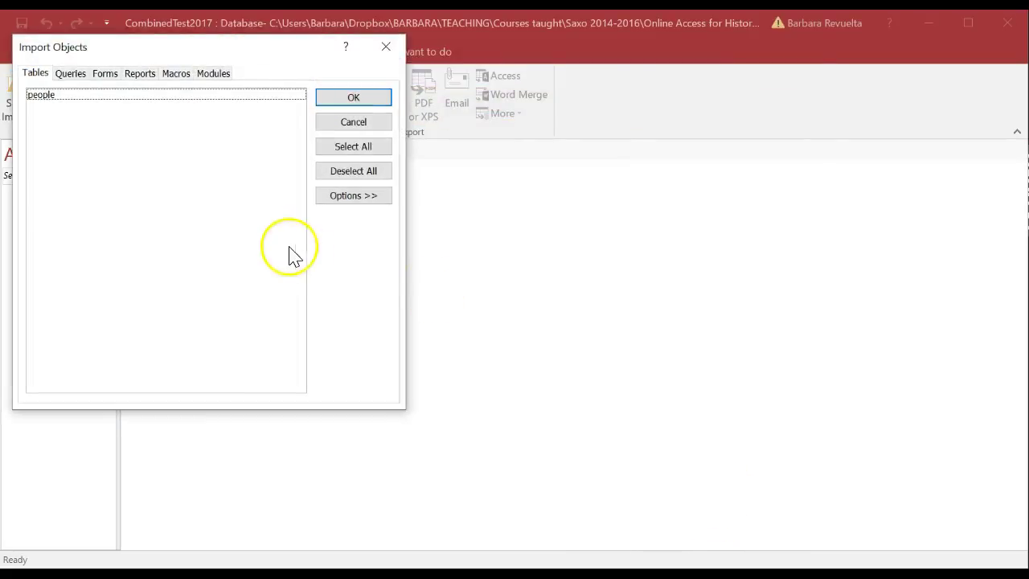
click(47, 97)
click(347, 98)
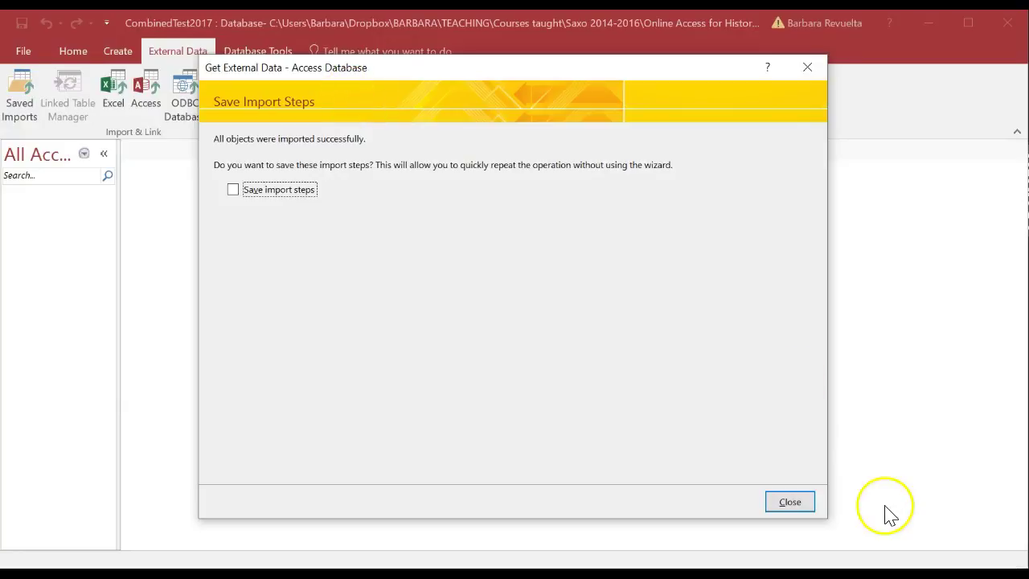
click(789, 501)
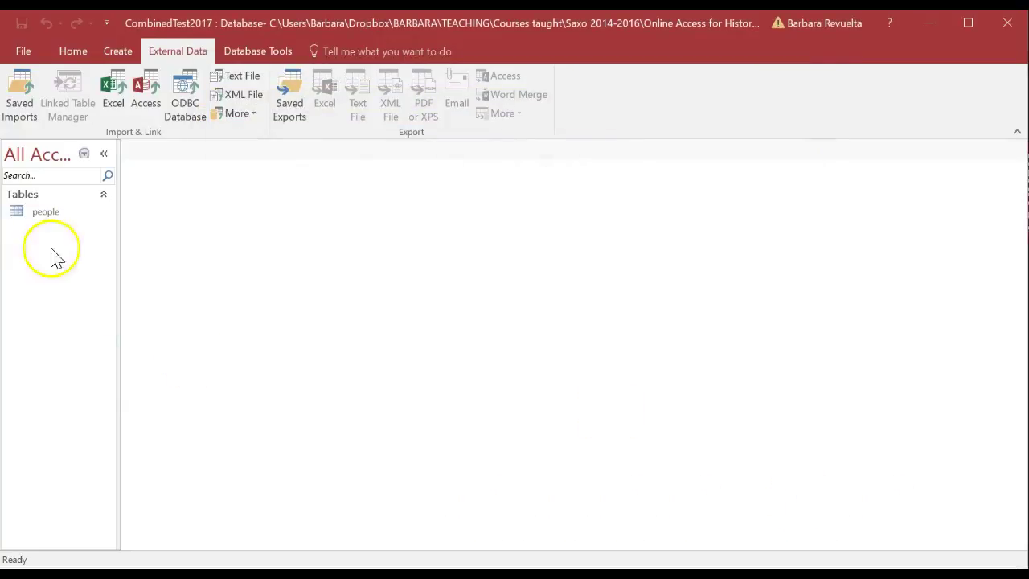
Step: Check the records of the imported people table, close it, and rename it people_barb
double_click(46, 213)
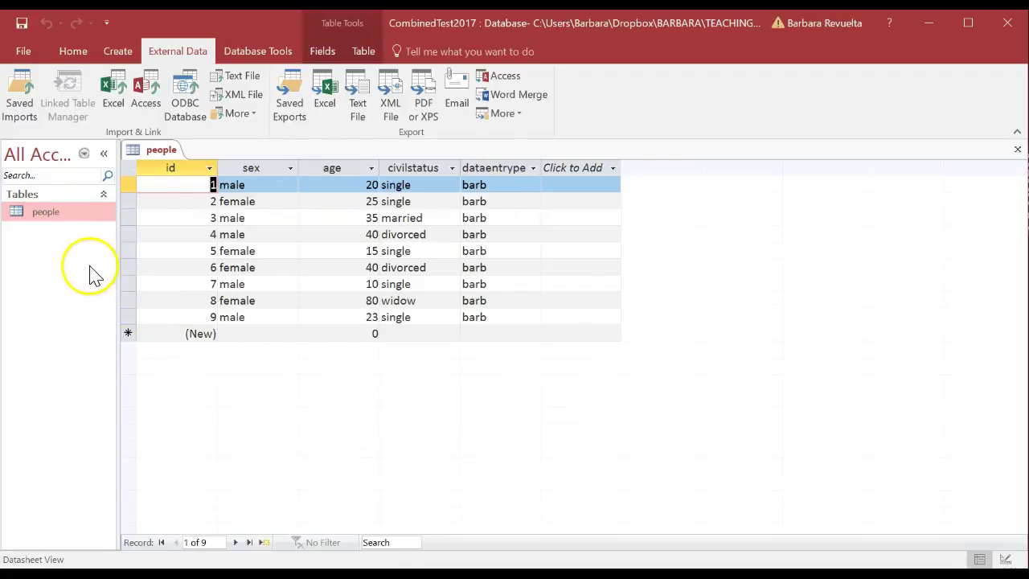
click(1017, 152)
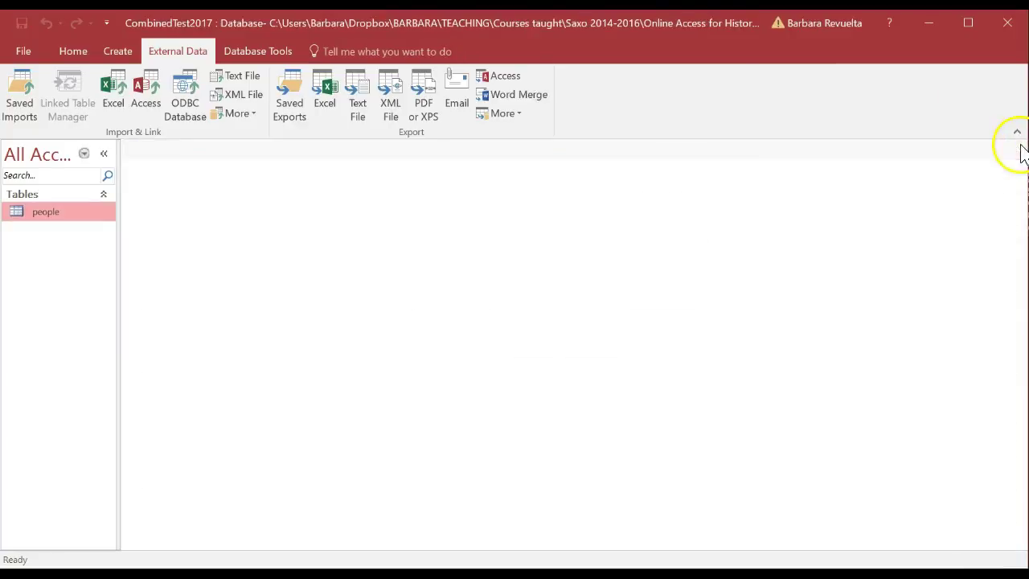
right_click(51, 222)
click(102, 307)
click(69, 209)
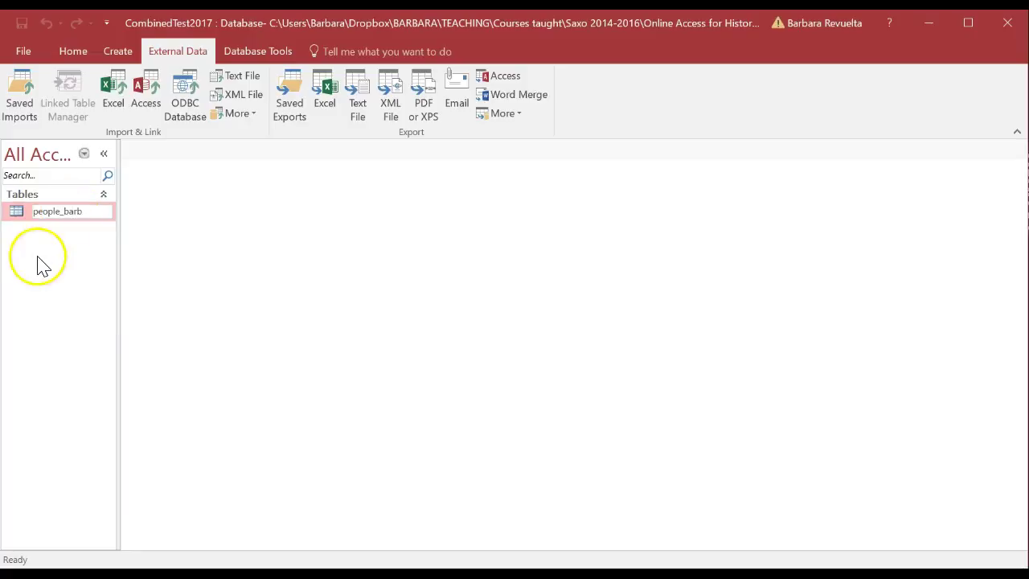
key(Return)
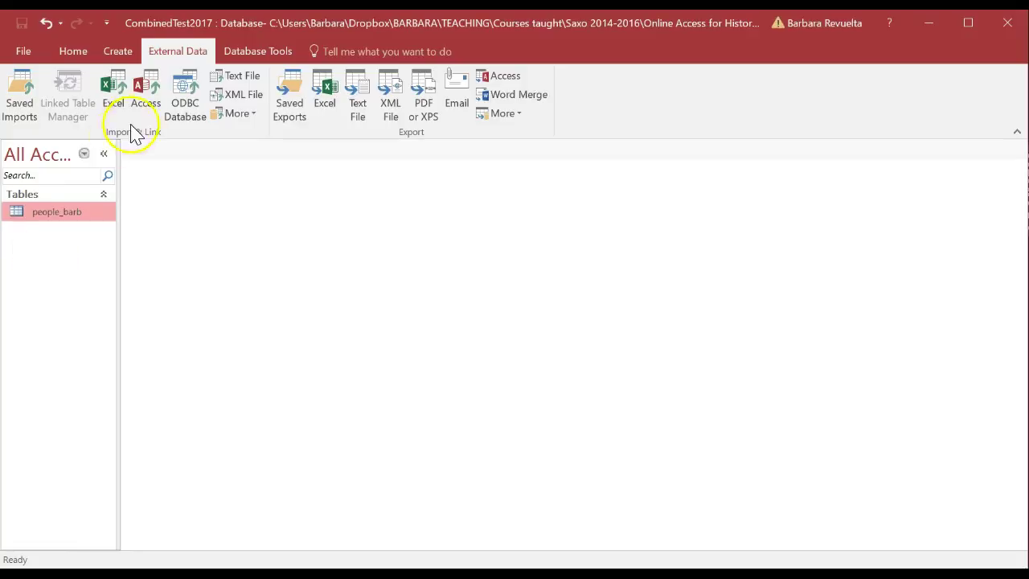
Step: Import the people table from the Test2017Otherperson Access database without saving the import steps
click(155, 91)
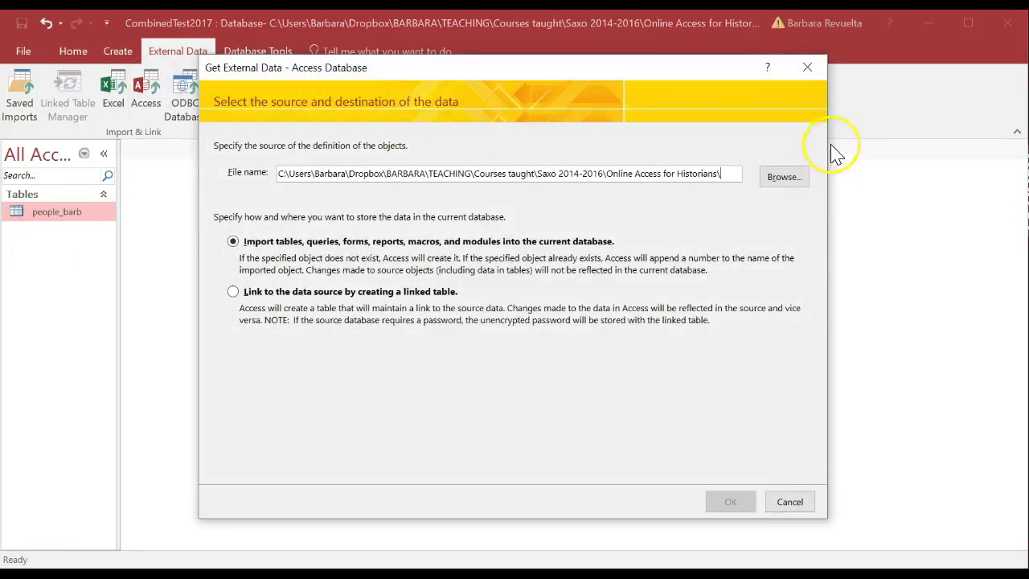
click(783, 177)
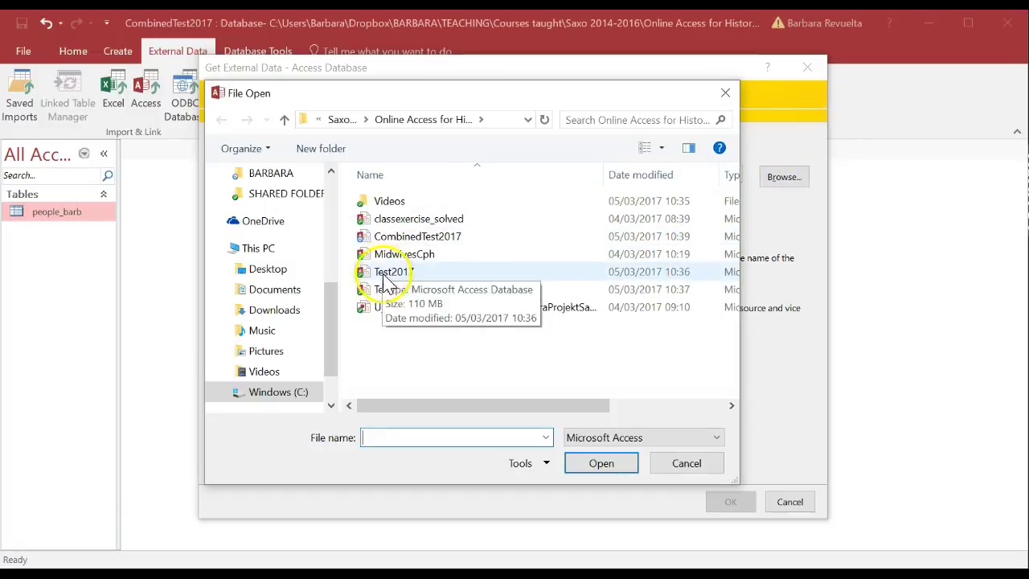
click(406, 291)
click(634, 471)
click(726, 500)
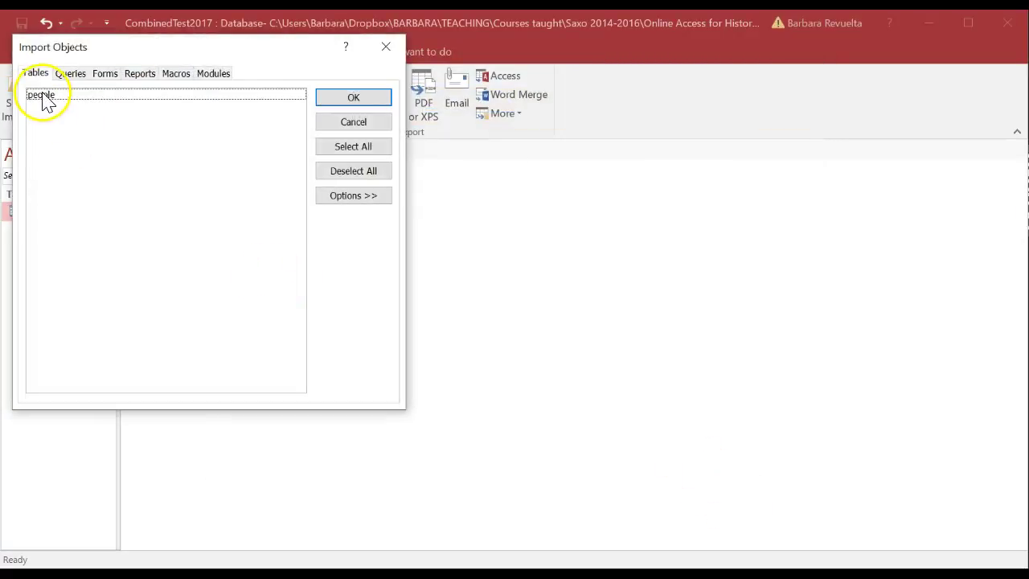
click(49, 104)
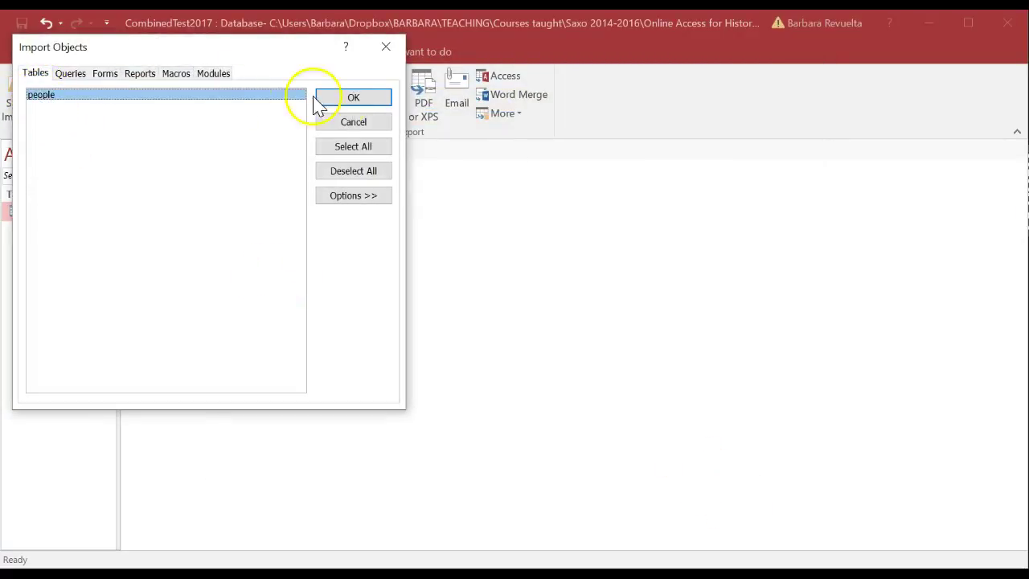
click(361, 101)
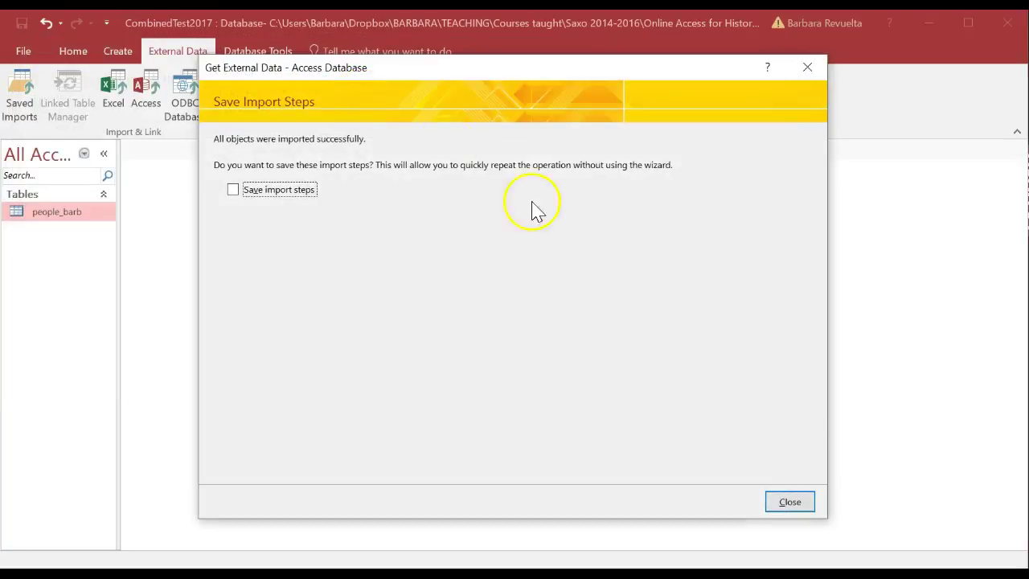
click(790, 502)
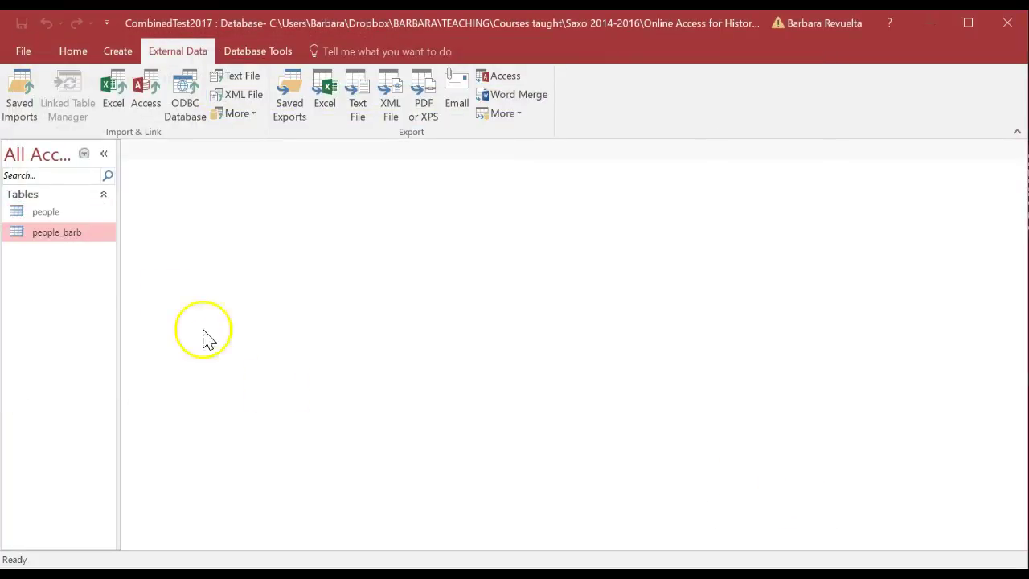
Step: Rename the newly imported people table people_other
click(42, 216)
right_click(42, 216)
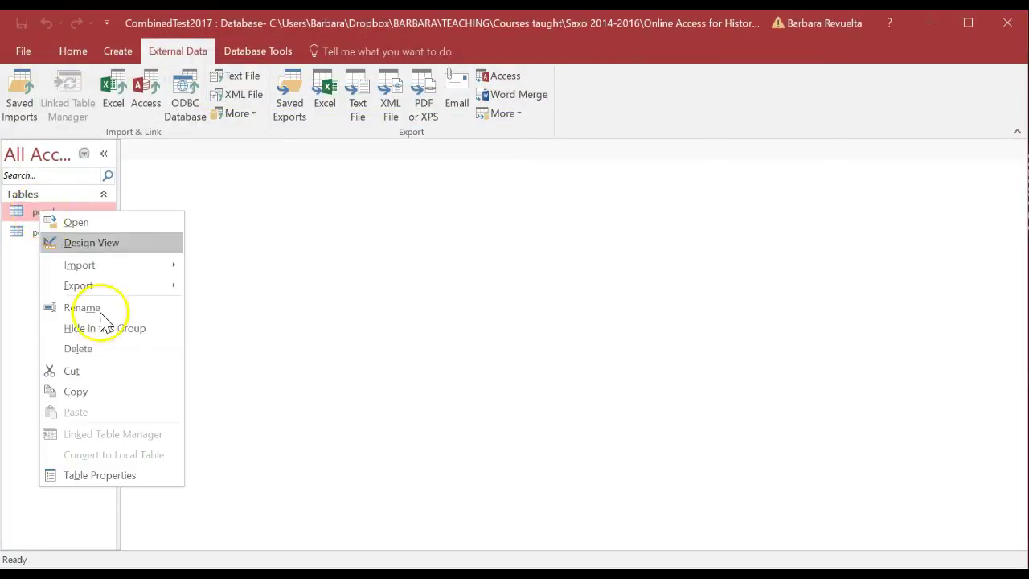
click(121, 306)
click(72, 214)
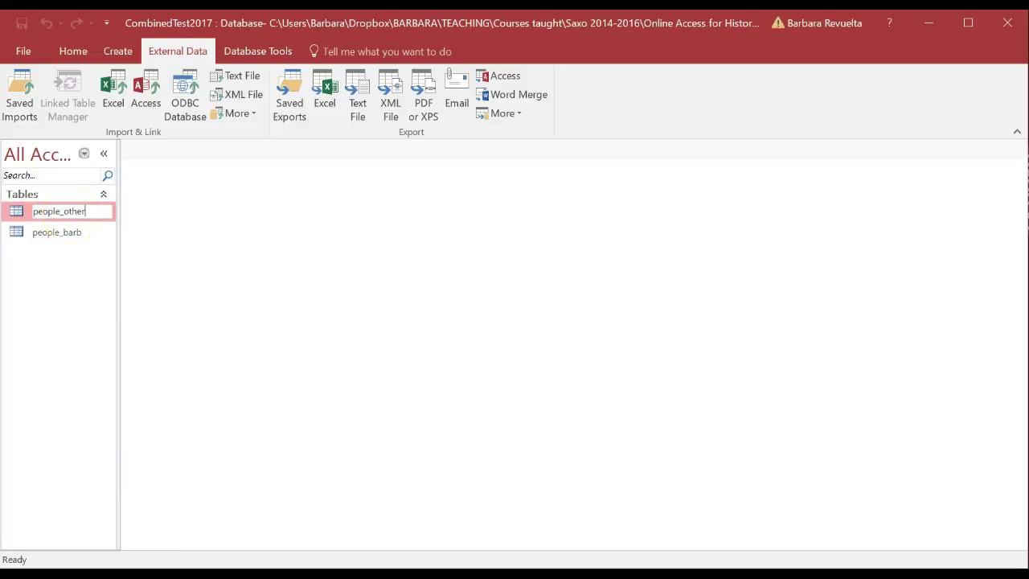
click(62, 299)
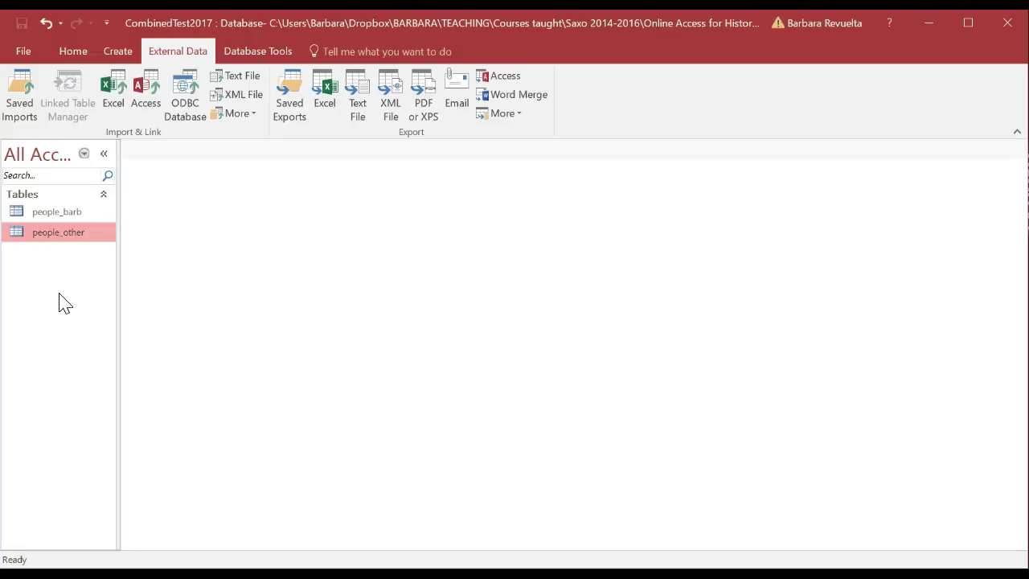
Step: Copy the sex, age, civilstatus and dataentryperson fields from the people_barb design into the design of a new table
click(63, 216)
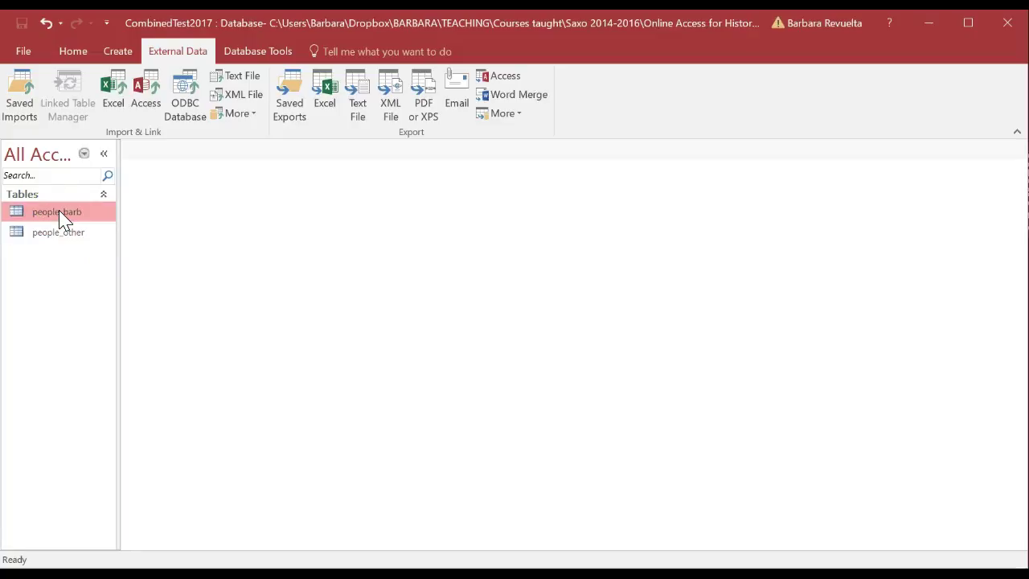
right_click(63, 217)
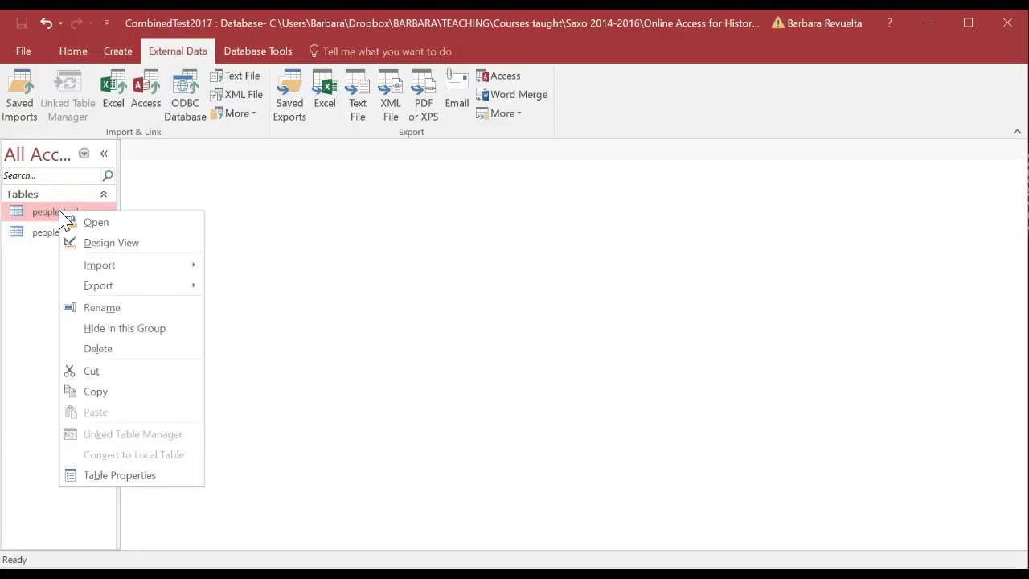
click(79, 243)
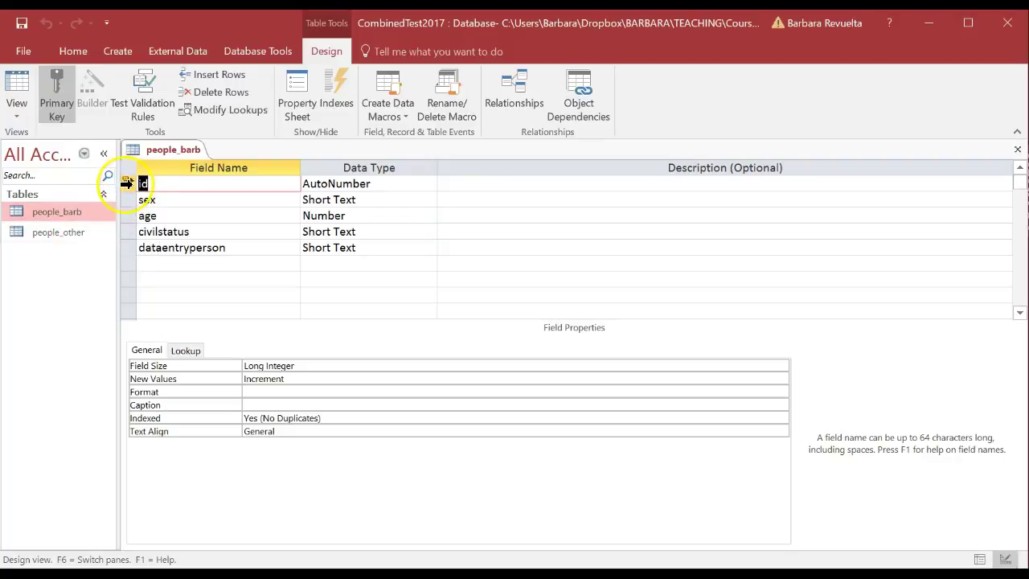
drag(127, 199, 131, 249)
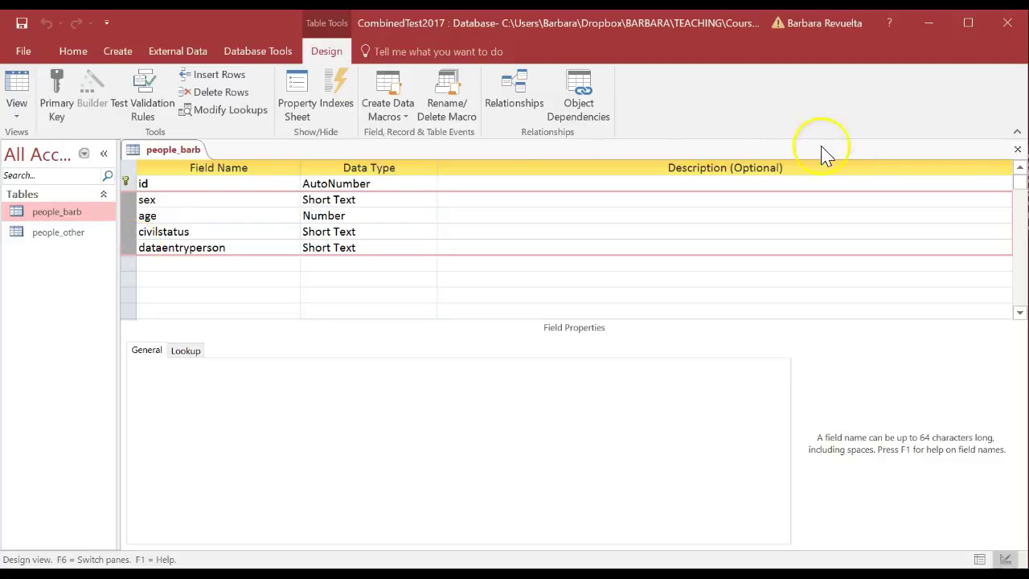
click(1020, 153)
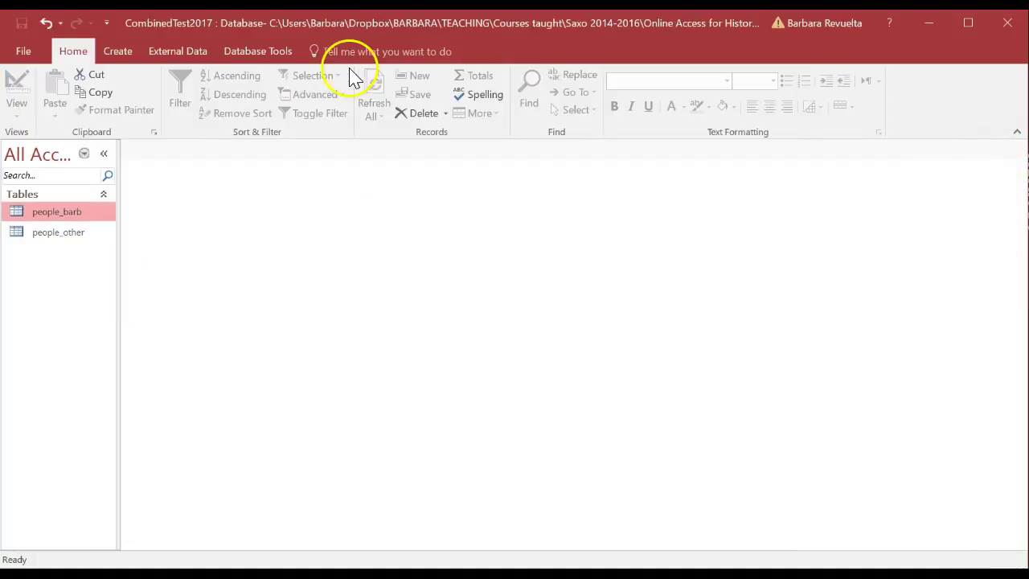
click(115, 53)
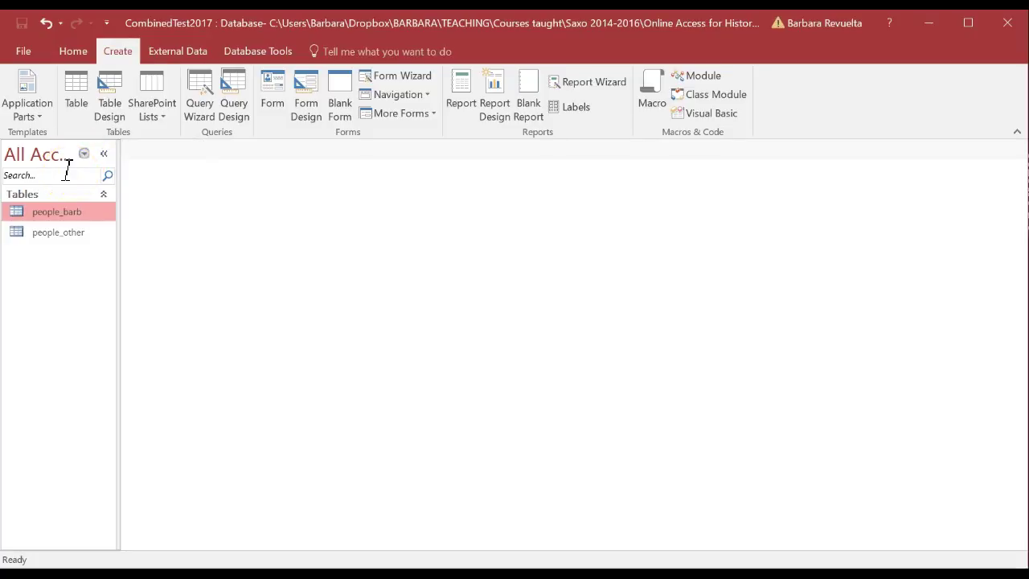
click(119, 117)
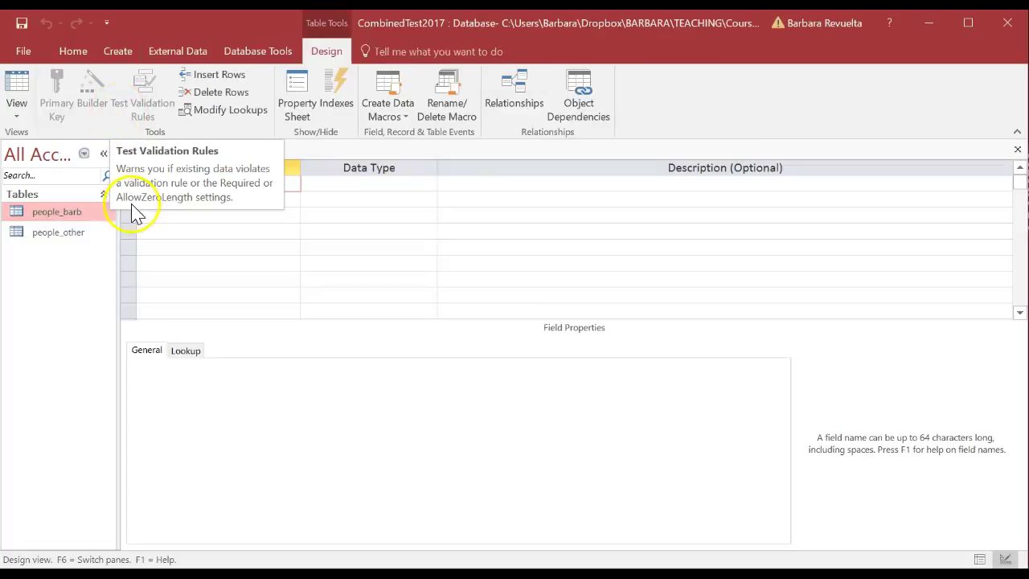
key(ctrl+v)
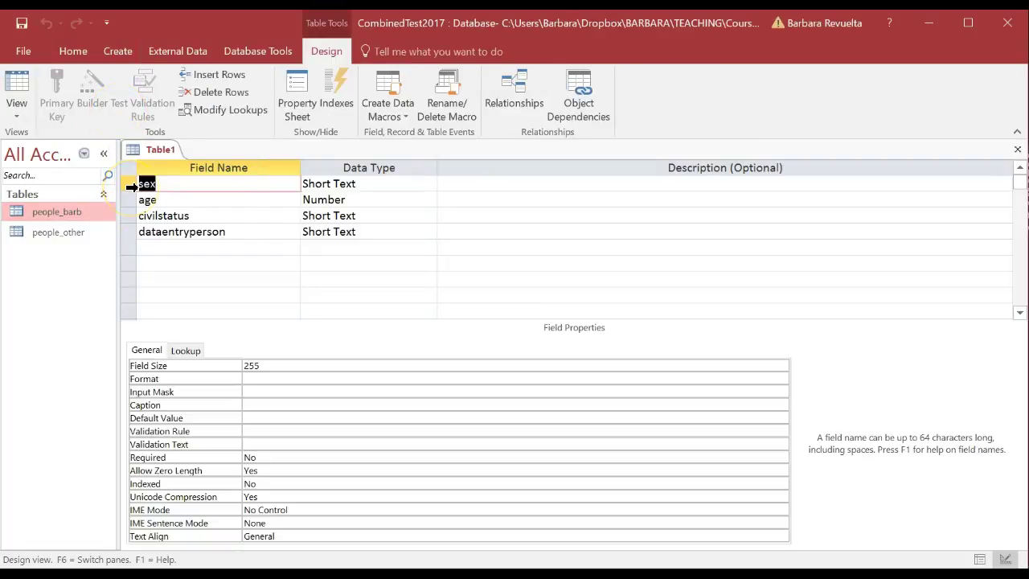
Step: Add an AutoNumber field named Id below dataentryperson and make it the new table's primary key
click(164, 247)
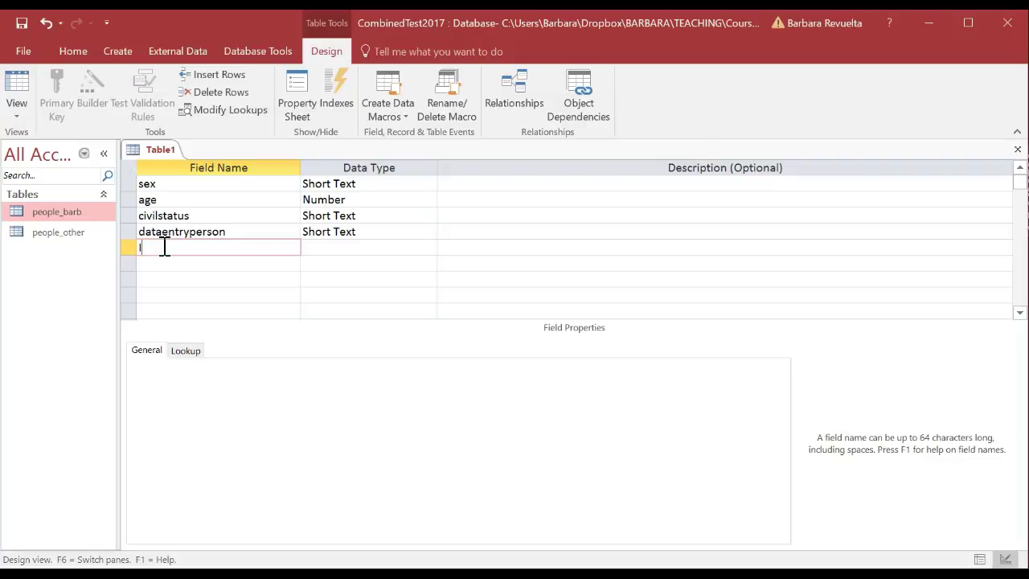
key(Tab)
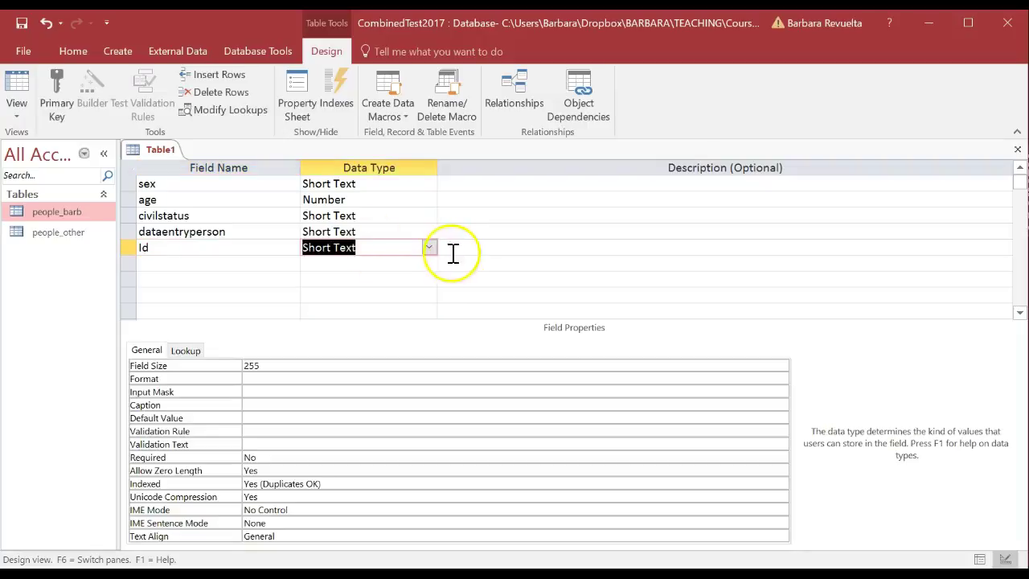
click(429, 250)
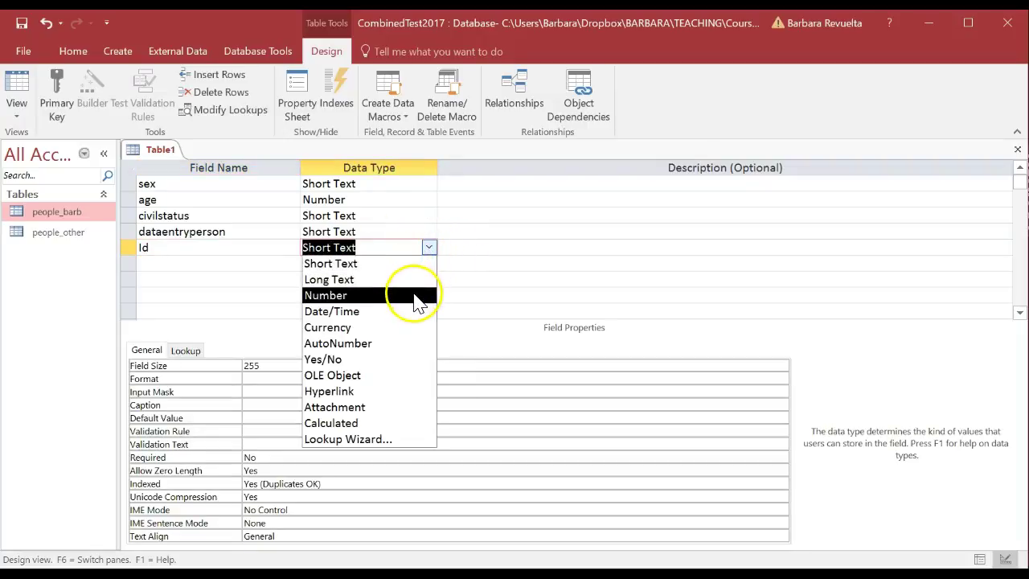
click(406, 347)
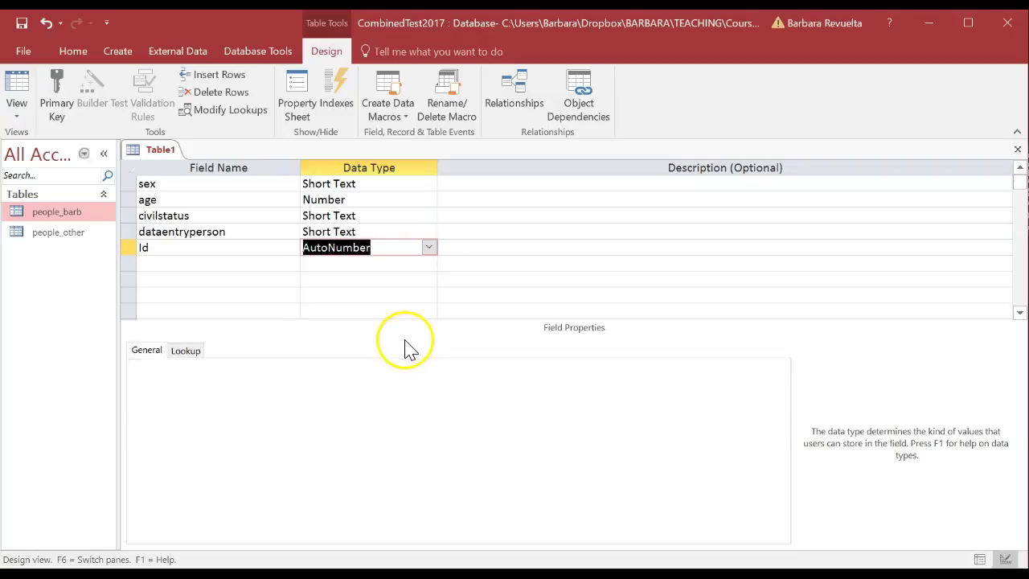
click(485, 246)
right_click(486, 246)
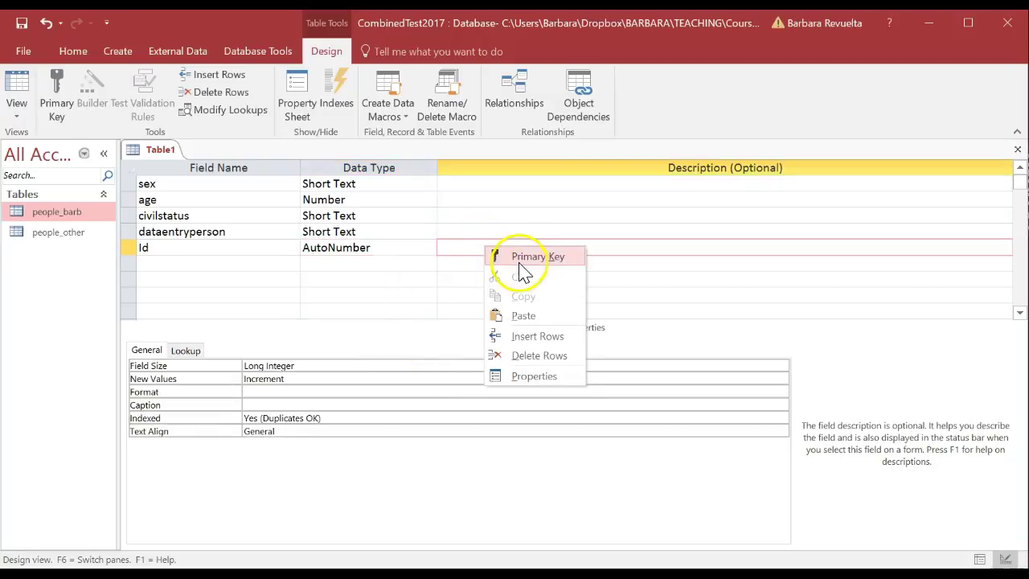
click(519, 257)
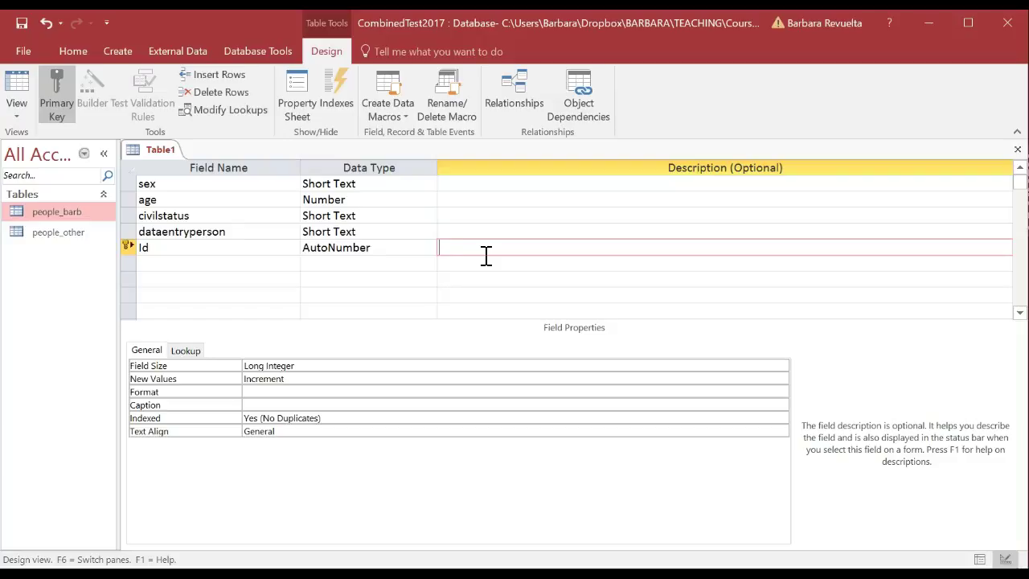
Step: Close the new table's design, saving it under the name CombinedTable
click(1018, 151)
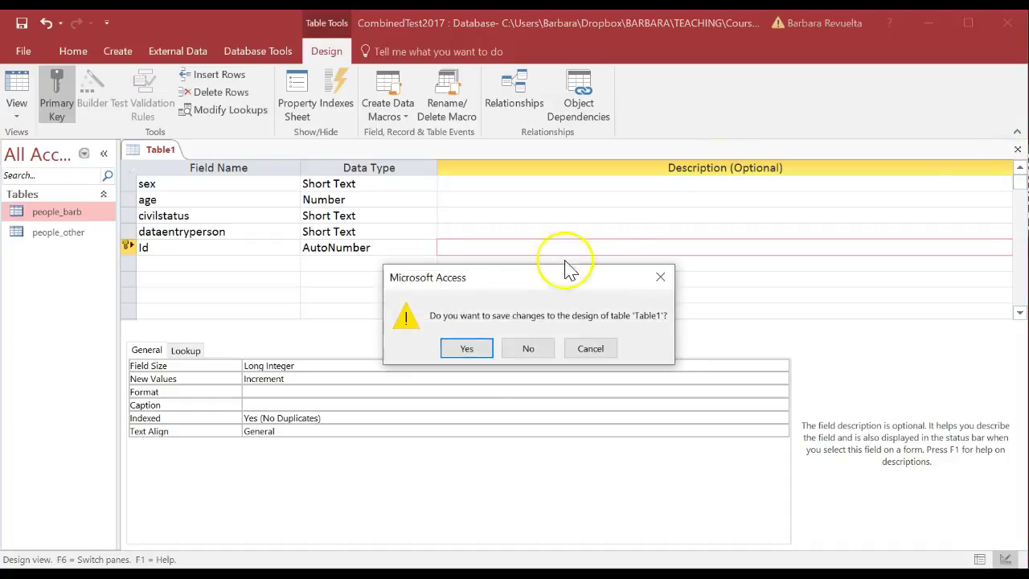
click(466, 349)
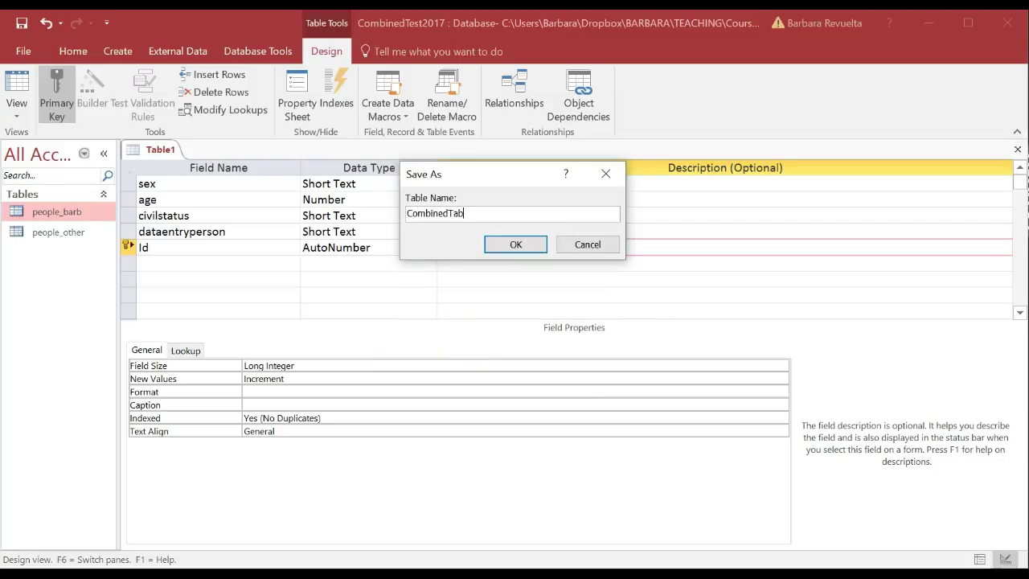
key(Return)
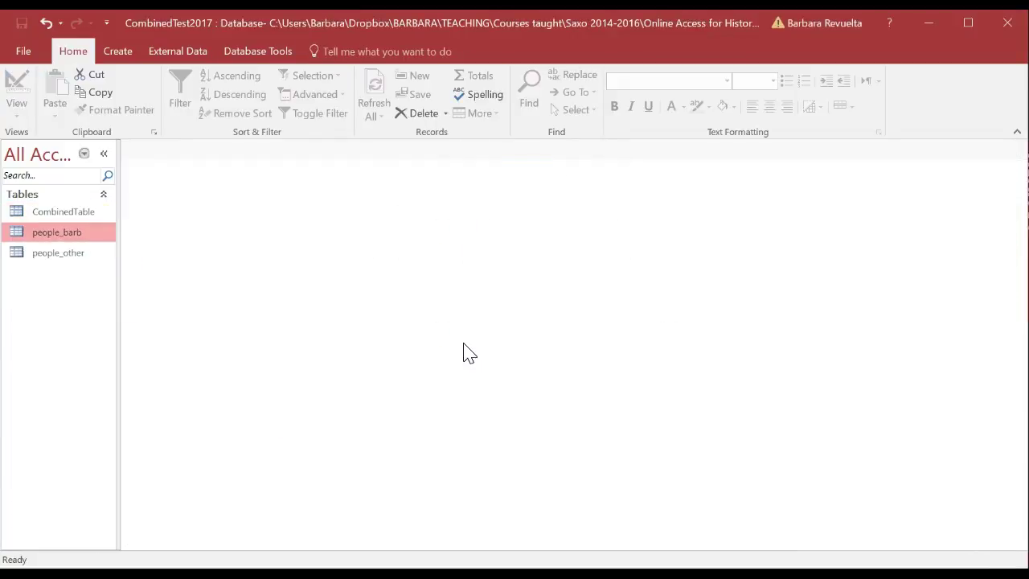
Step: Compare the fields and records of CombinedTable, people_barb and people_other, and close all three tables
click(67, 213)
double_click(68, 216)
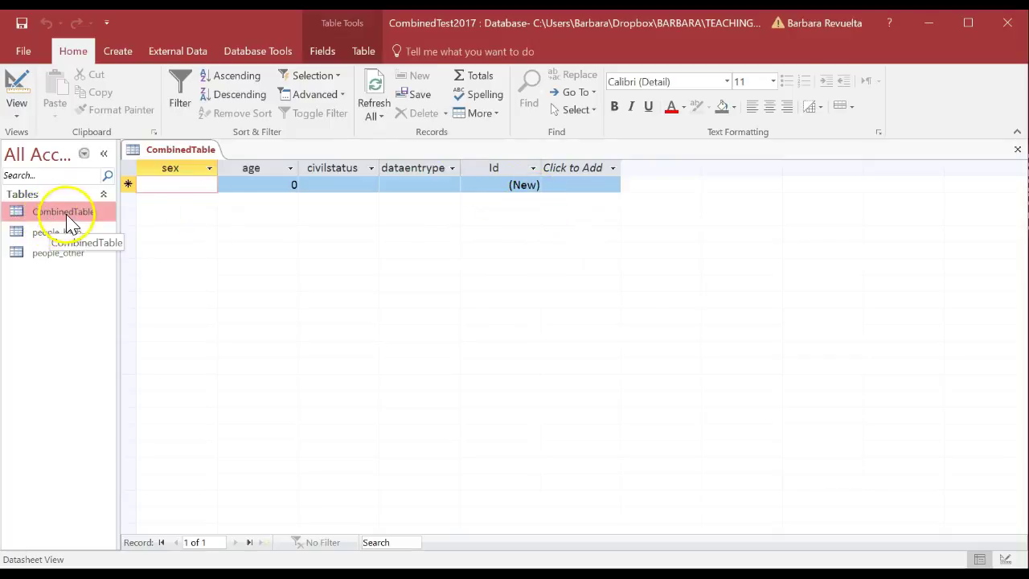
double_click(65, 241)
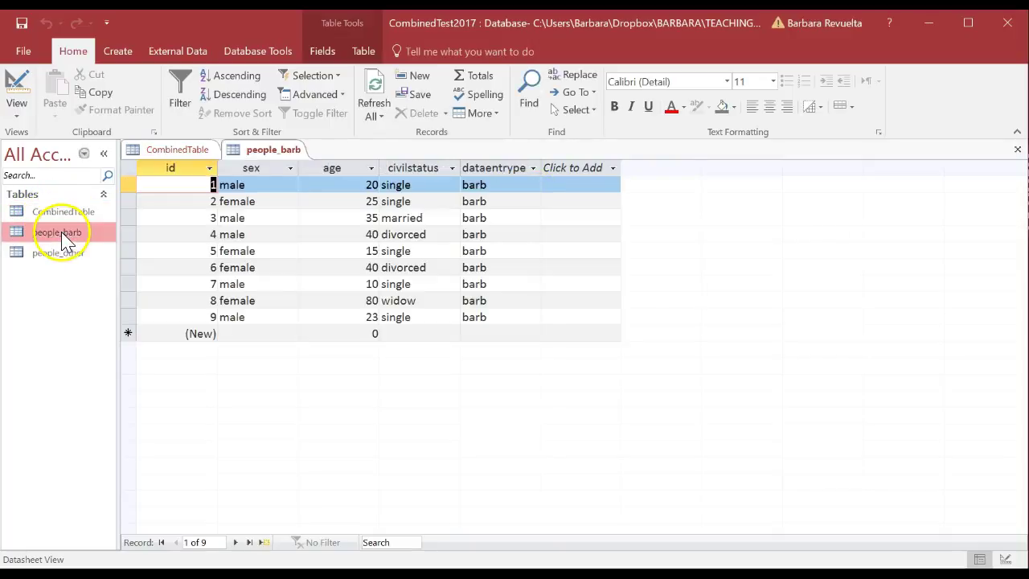
click(61, 254)
double_click(61, 254)
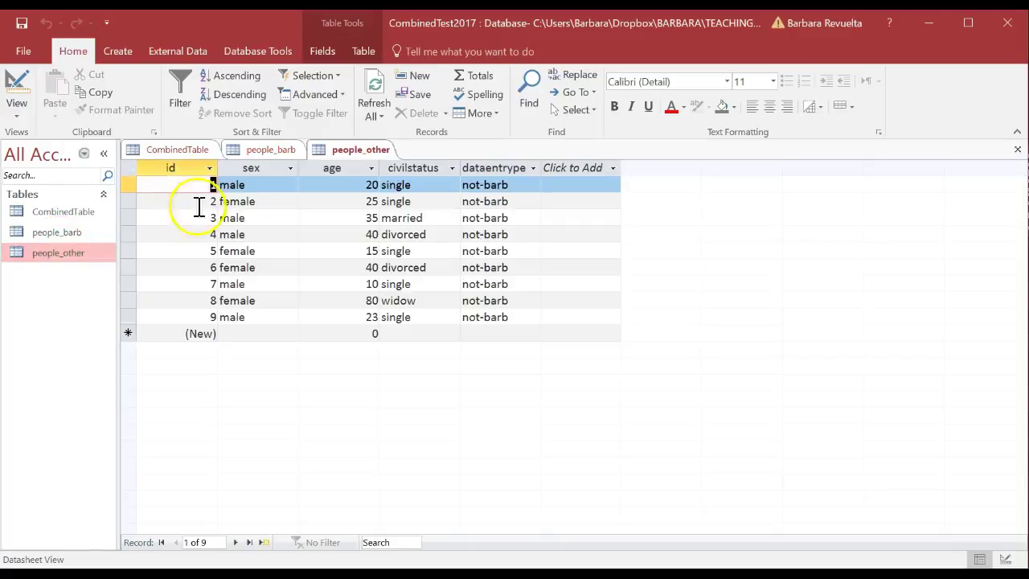
drag(67, 213, 62, 213)
double_click(62, 214)
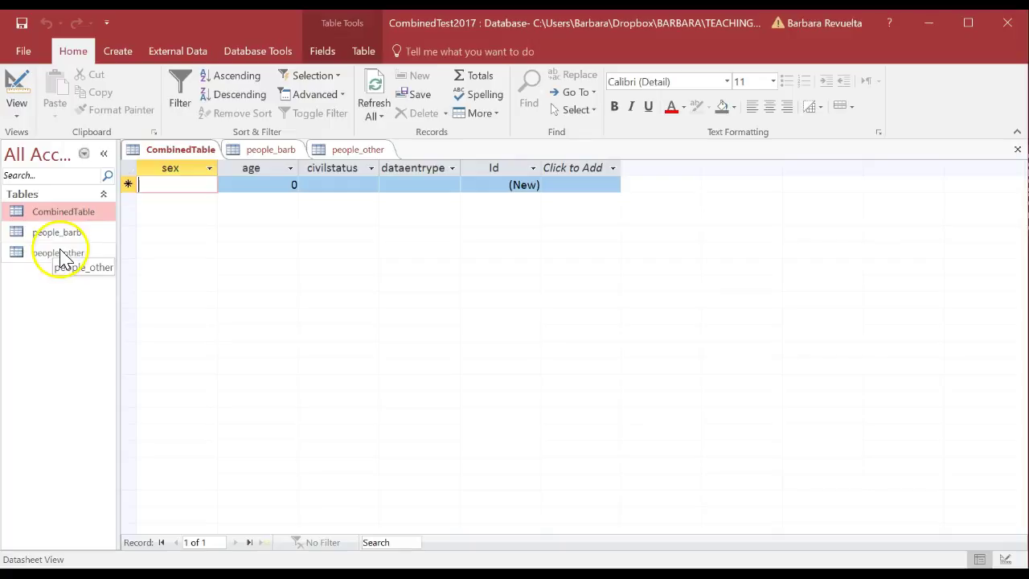
click(1018, 152)
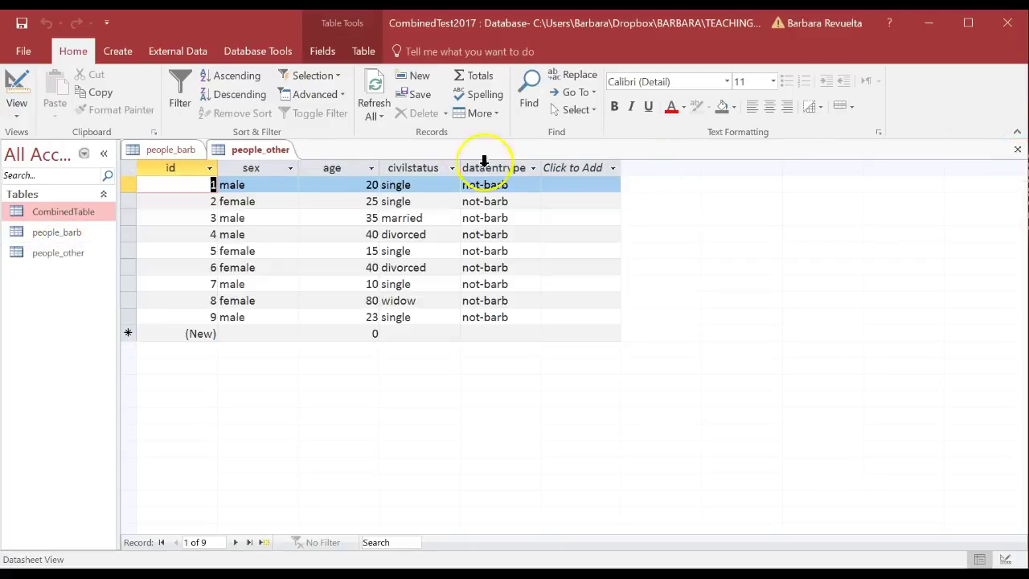
click(1019, 151)
click(1018, 152)
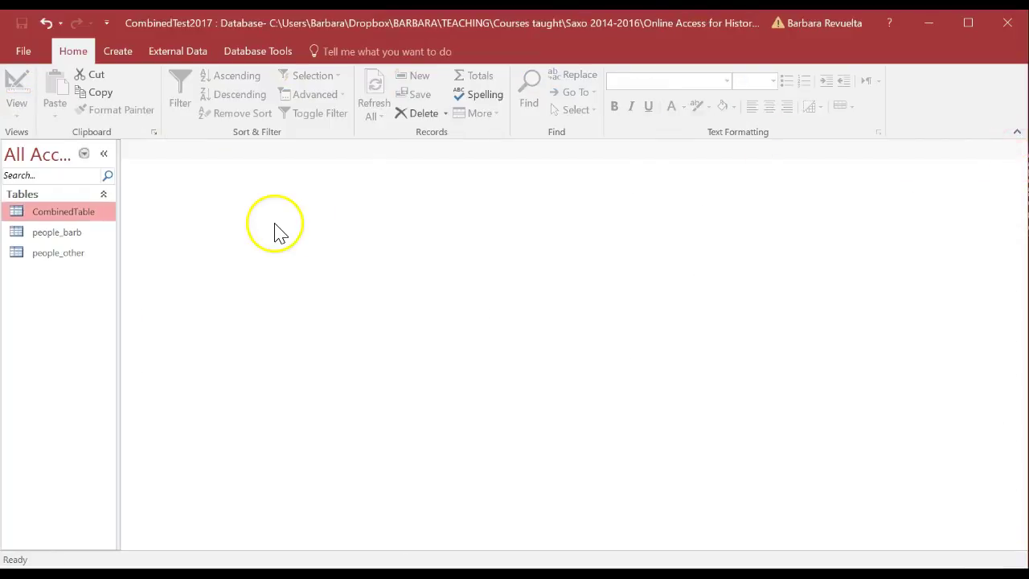
Step: Add a Number field named oldid to CombinedTable's design, save the change, and check the table's columns before closing it
right_click(78, 213)
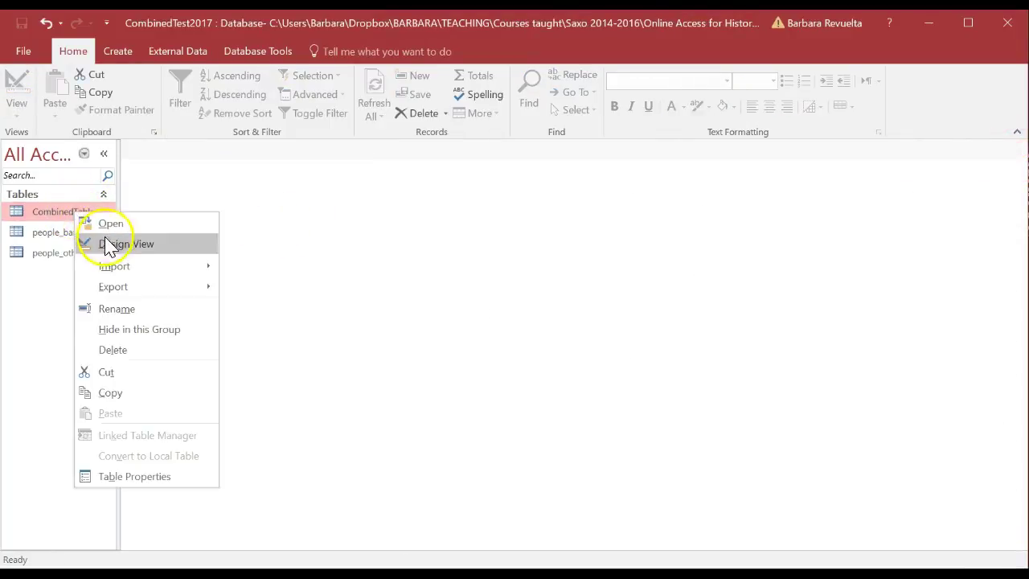
click(106, 241)
click(205, 260)
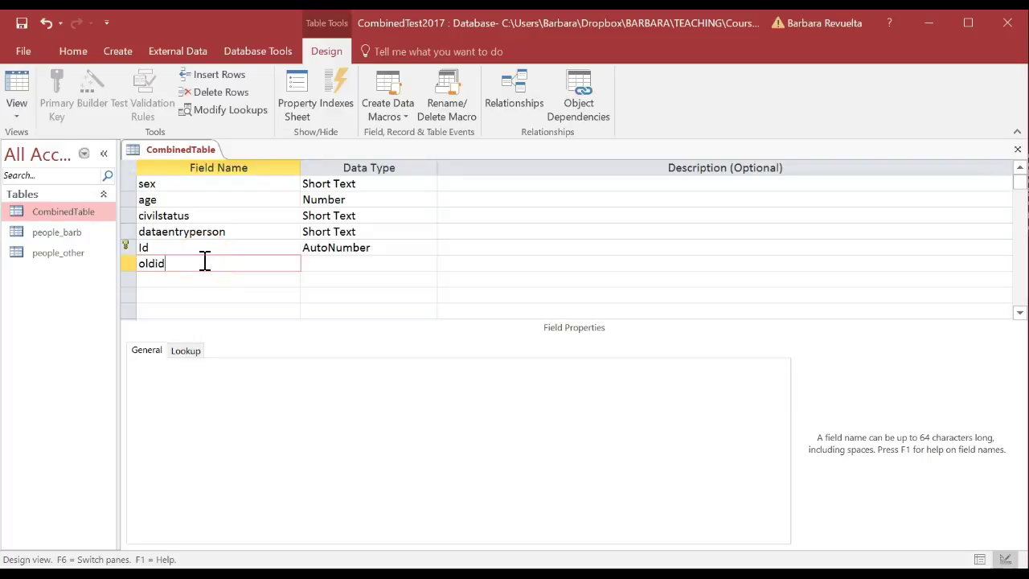
text(oldid)
key(Tab)
click(429, 264)
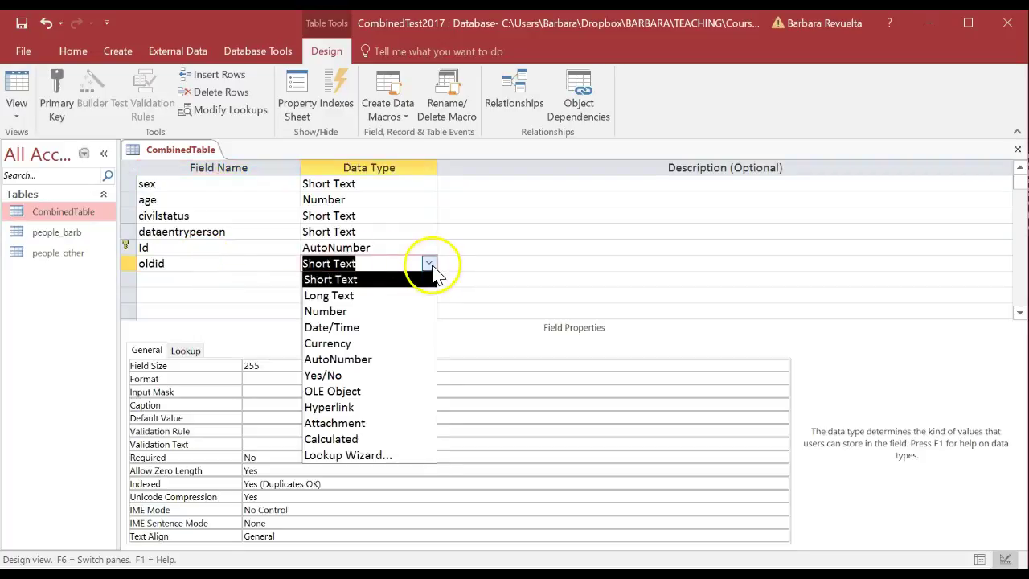
click(409, 311)
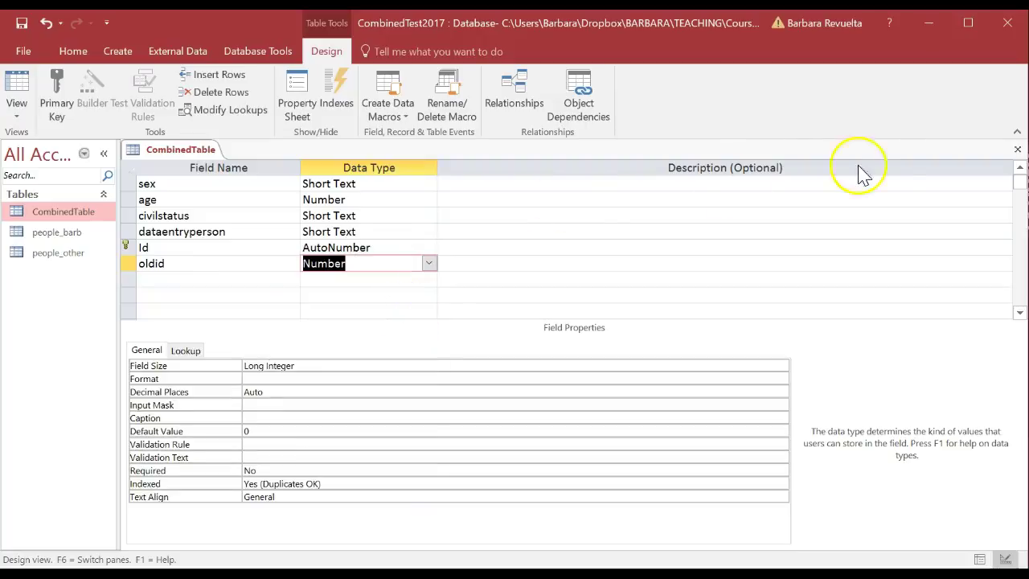
click(1017, 149)
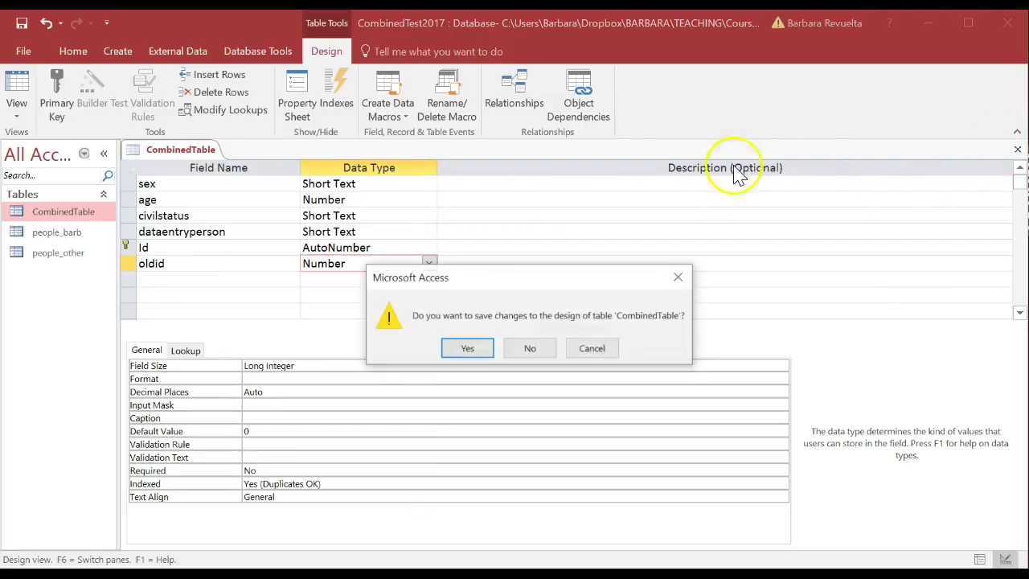
click(474, 354)
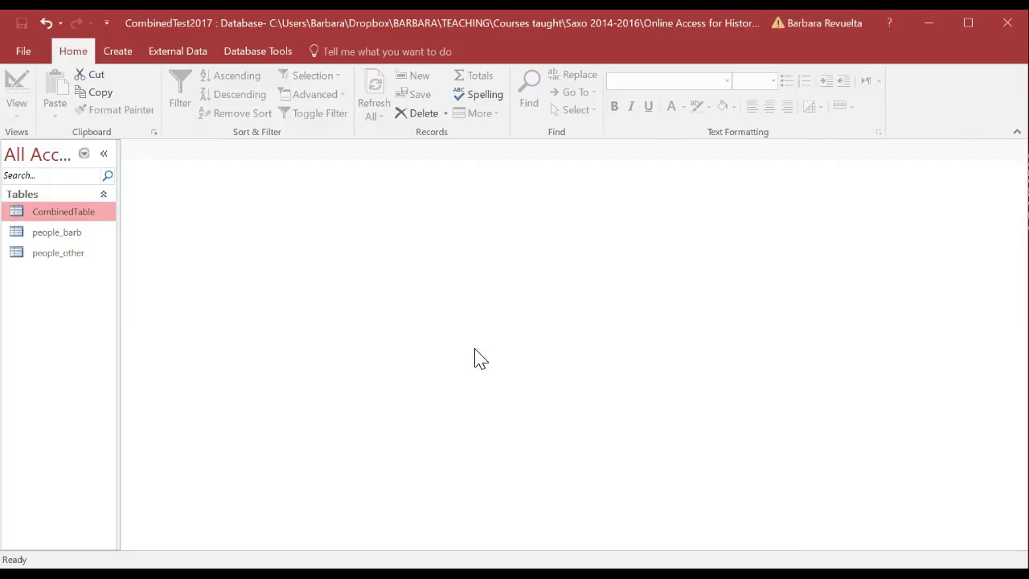
double_click(71, 212)
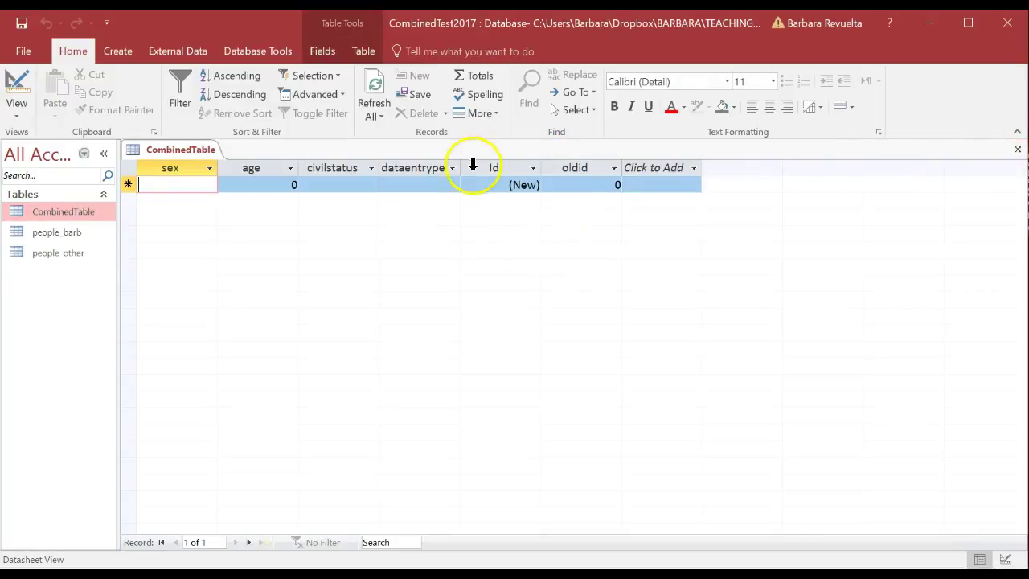
click(1020, 152)
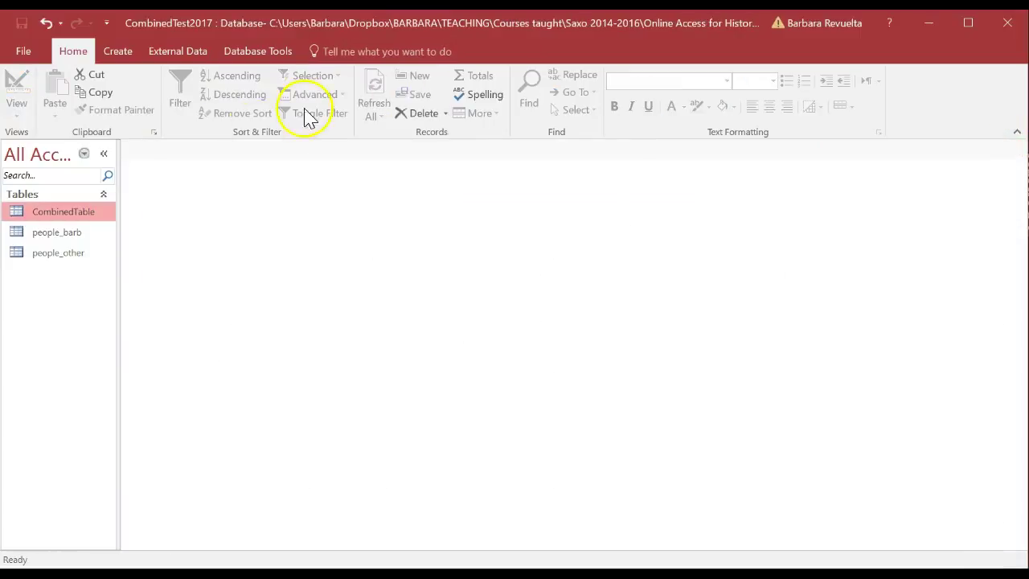
Step: Create a new query in design view based on the people_barb table
click(120, 53)
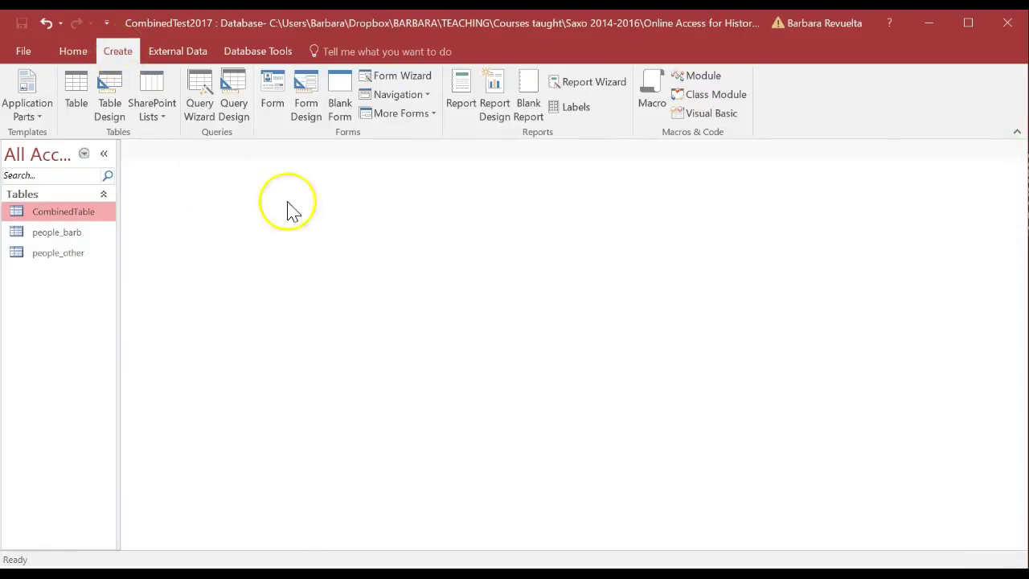
click(233, 96)
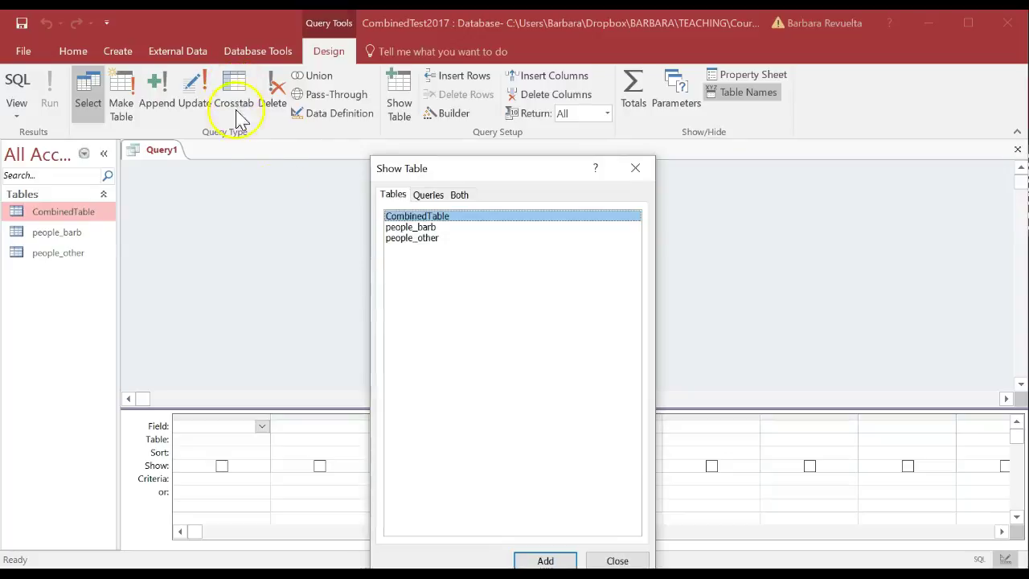
double_click(418, 228)
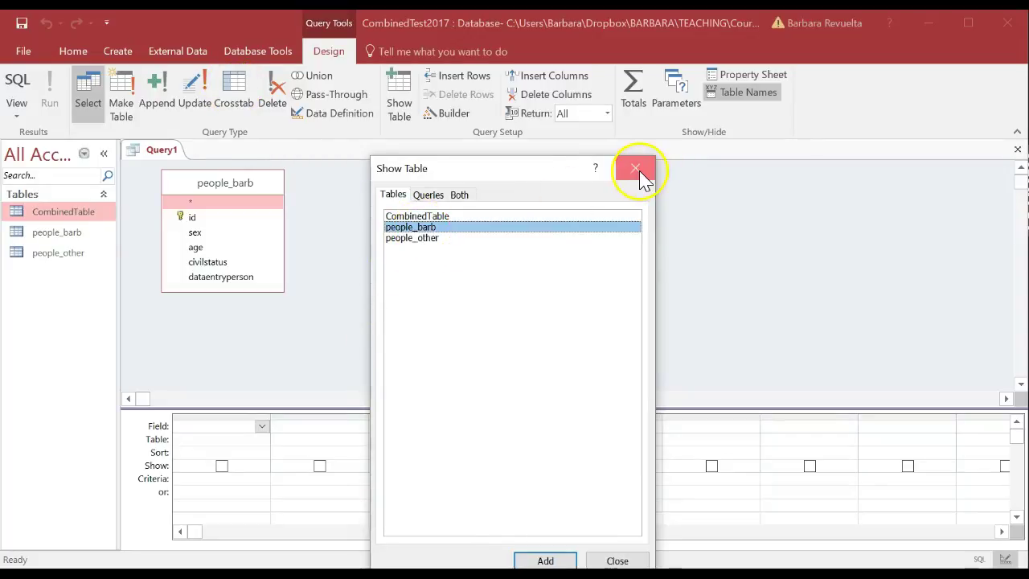
click(643, 173)
Step: Add the id, sex, age, civilstatus and dataentryperson fields of people_barb to the query and preview its records
click(238, 219)
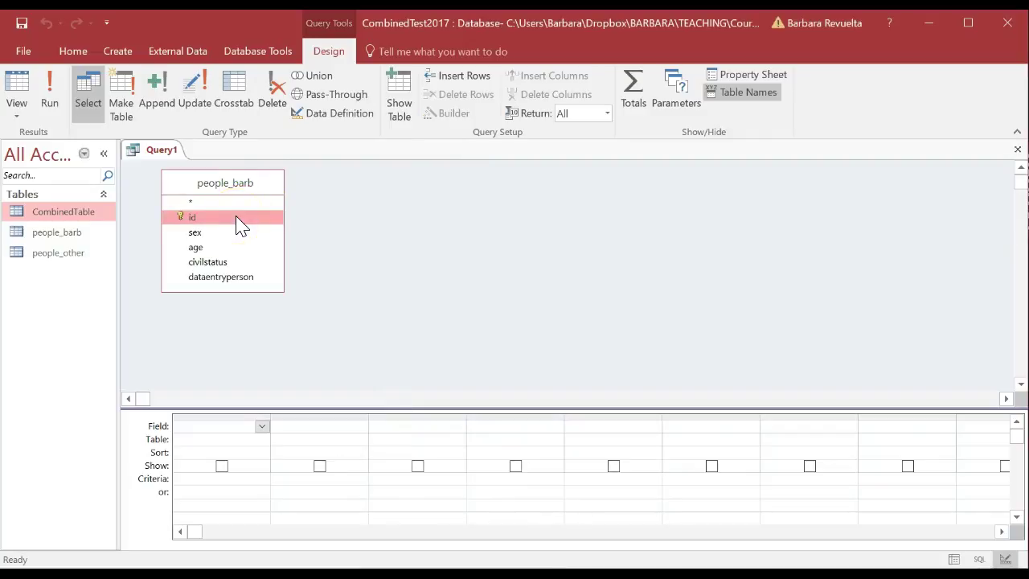
key(shift+Down)
key(shift+Down)
key(shift+Down)
key(shift+Down)
drag(236, 215, 227, 434)
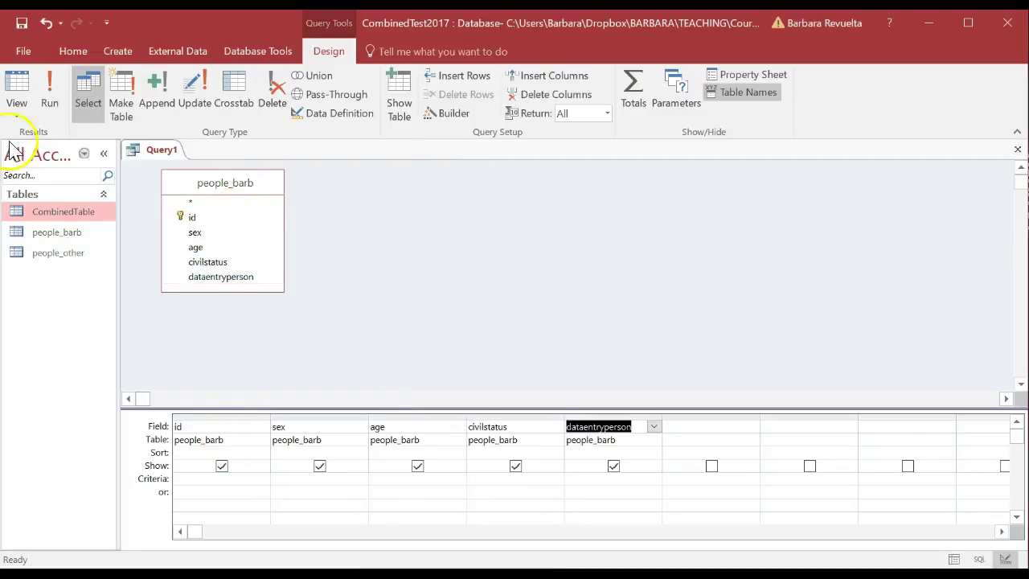
click(16, 84)
click(16, 85)
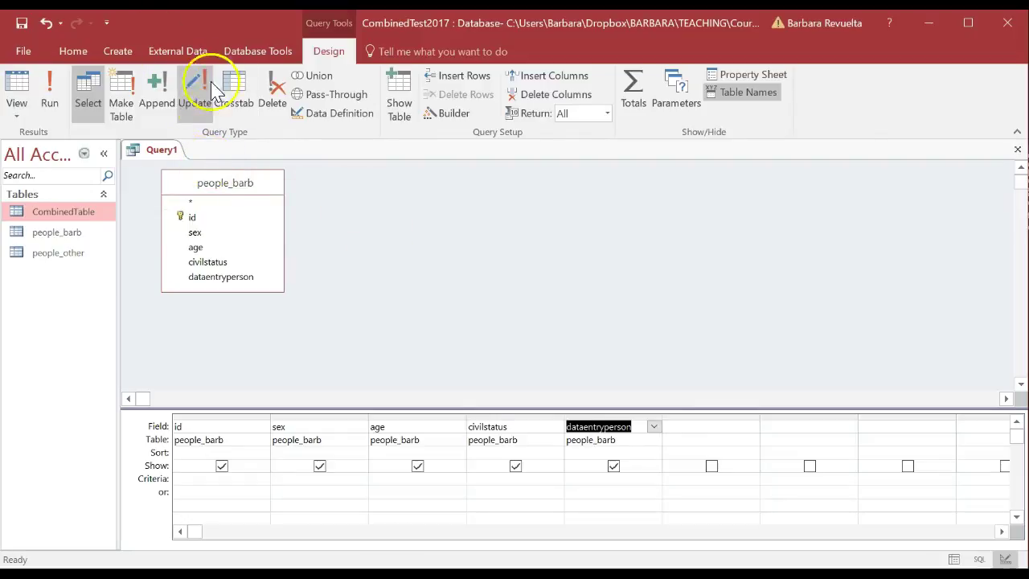
Step: Turn the people_barb query into an append query that targets CombinedTable in the current database
click(157, 86)
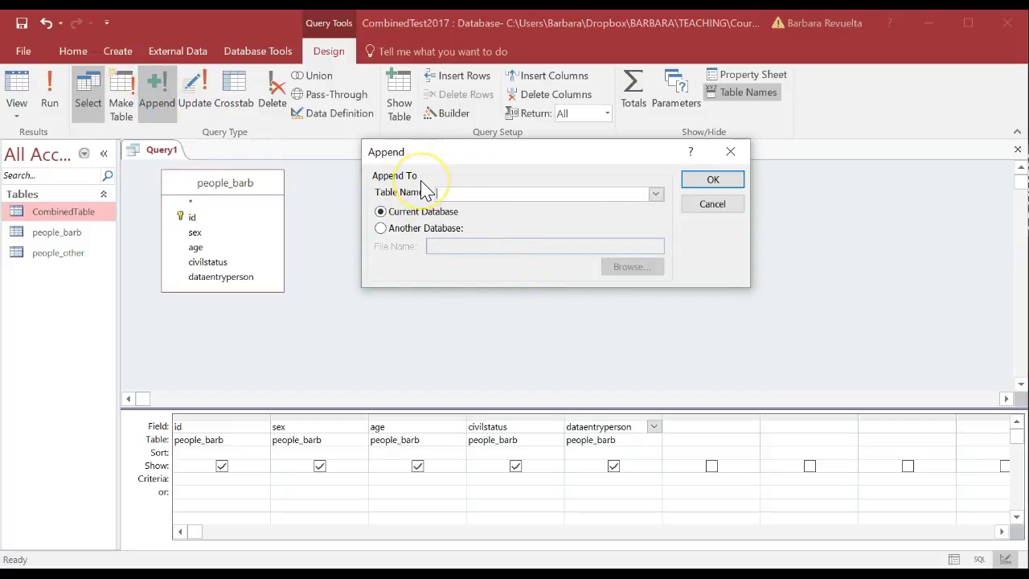
click(656, 195)
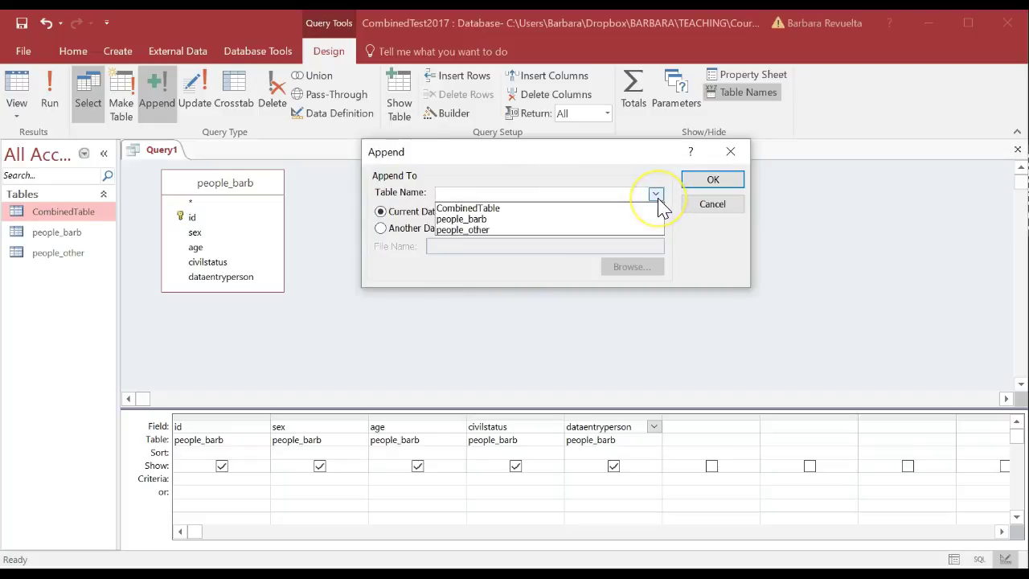
click(565, 208)
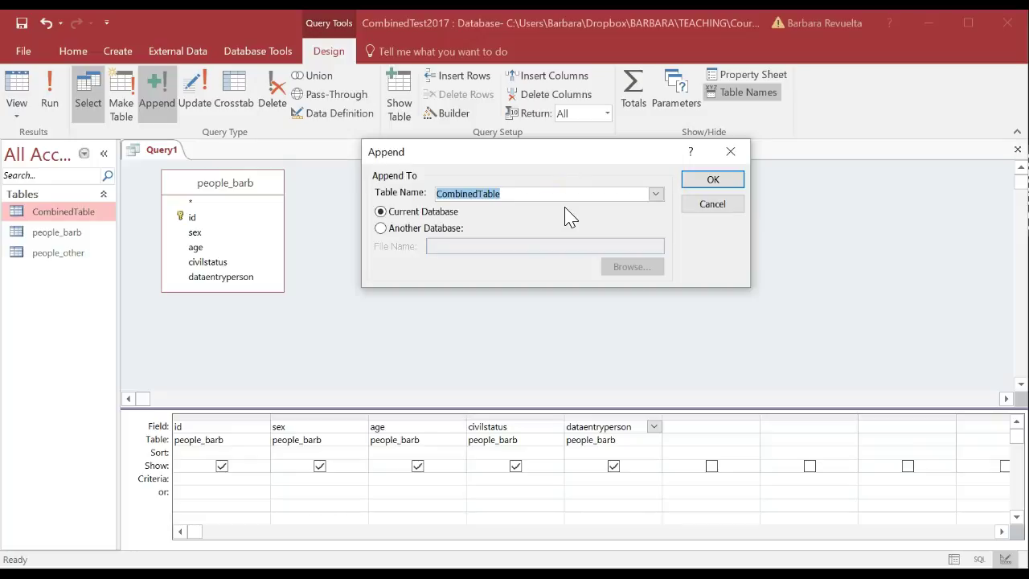
click(707, 182)
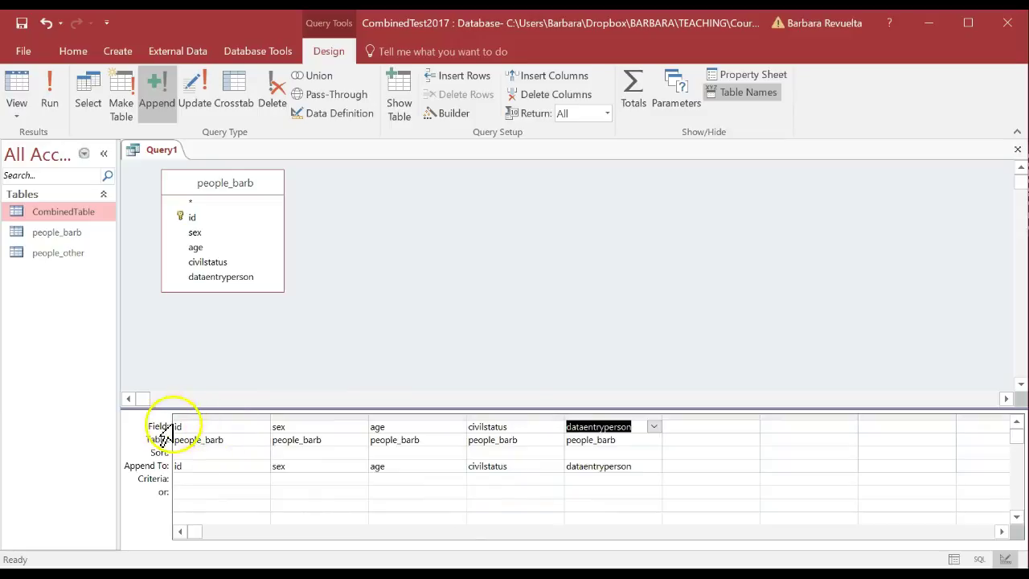
Step: Map the id field of people_barb to oldid and run the append query, accepting the appended rows
click(214, 466)
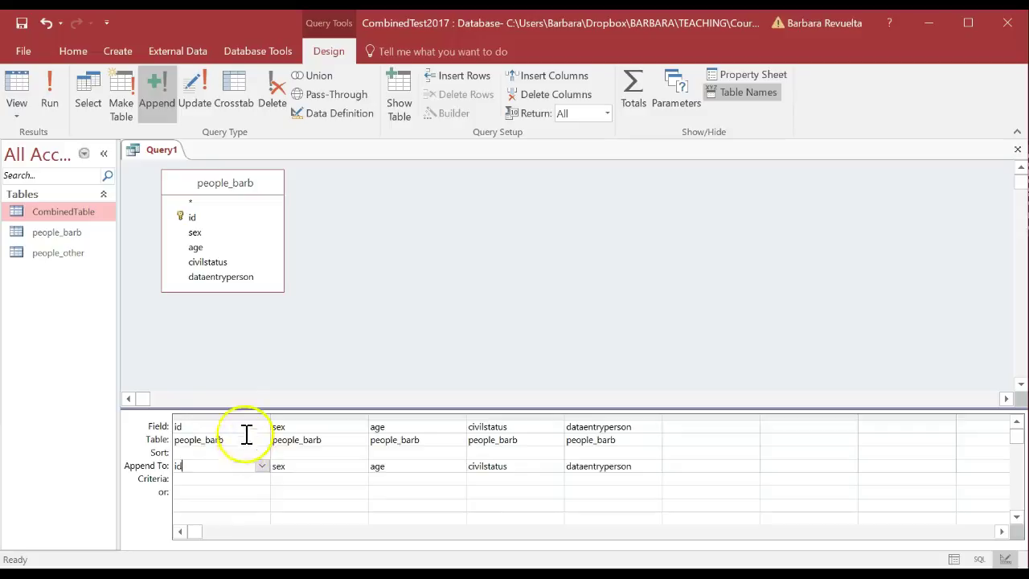
click(261, 467)
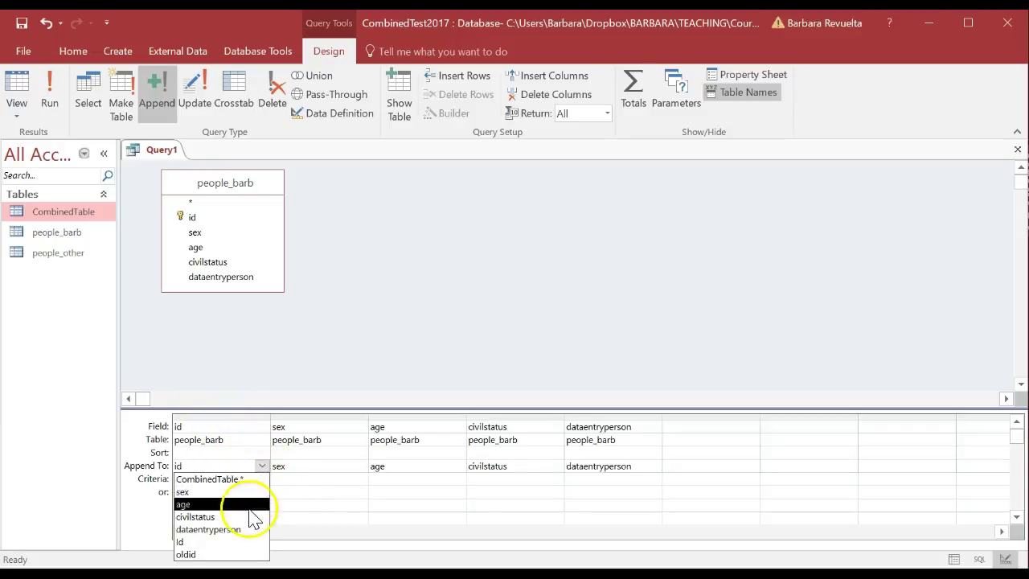
click(250, 555)
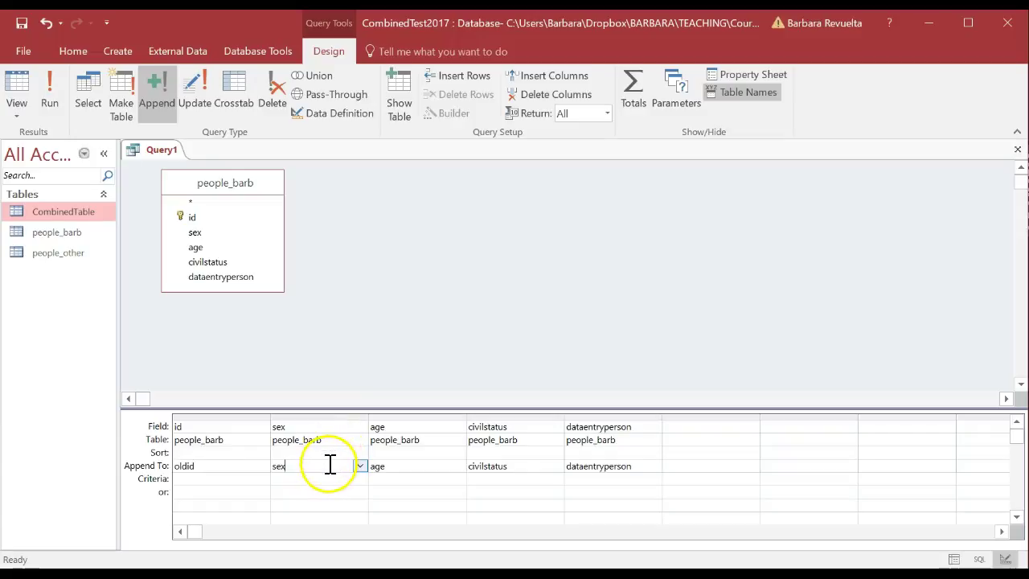
click(56, 90)
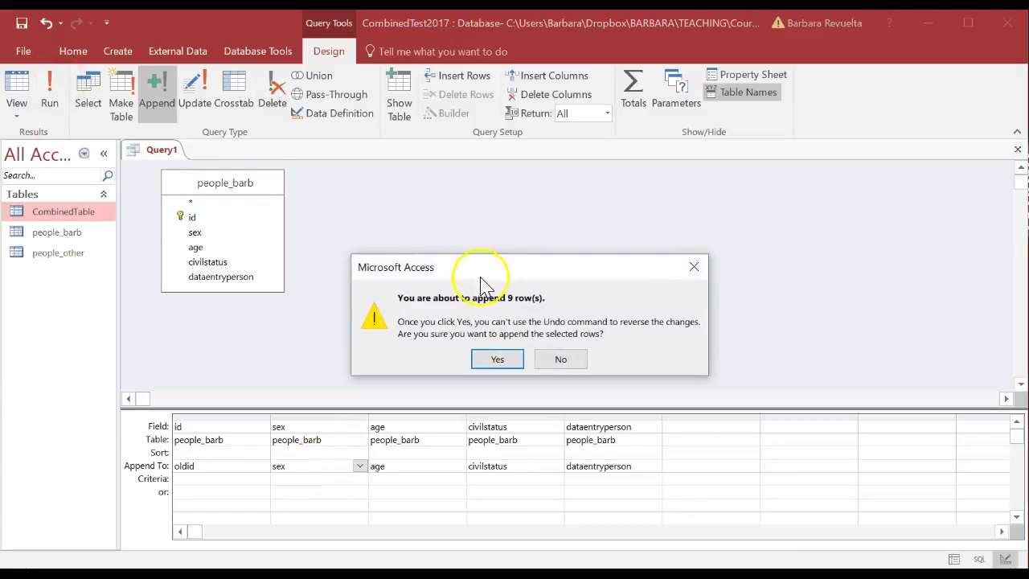
click(496, 360)
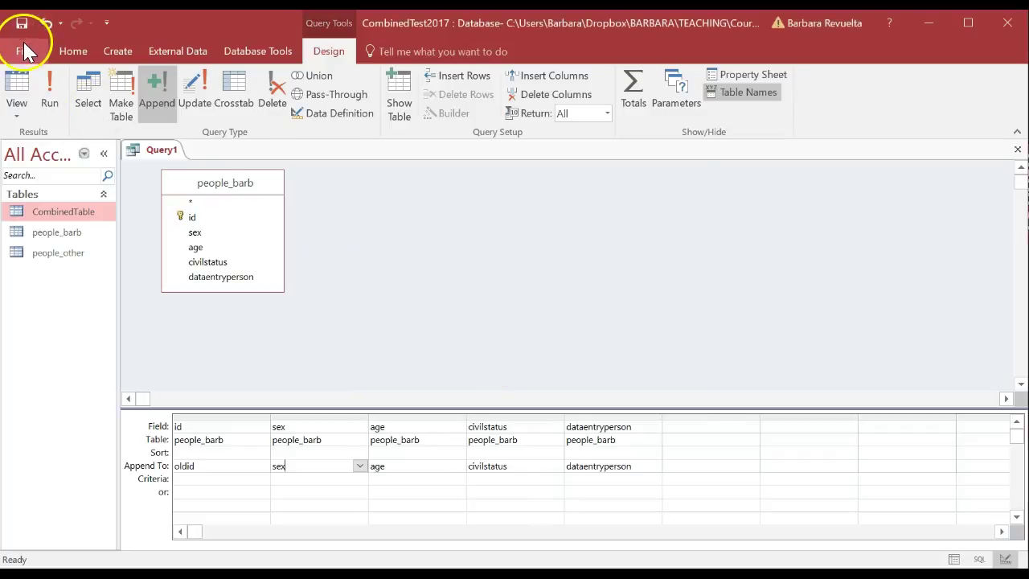
Step: Save the append query as a database object named Barb to Appendedtable
click(23, 50)
click(66, 194)
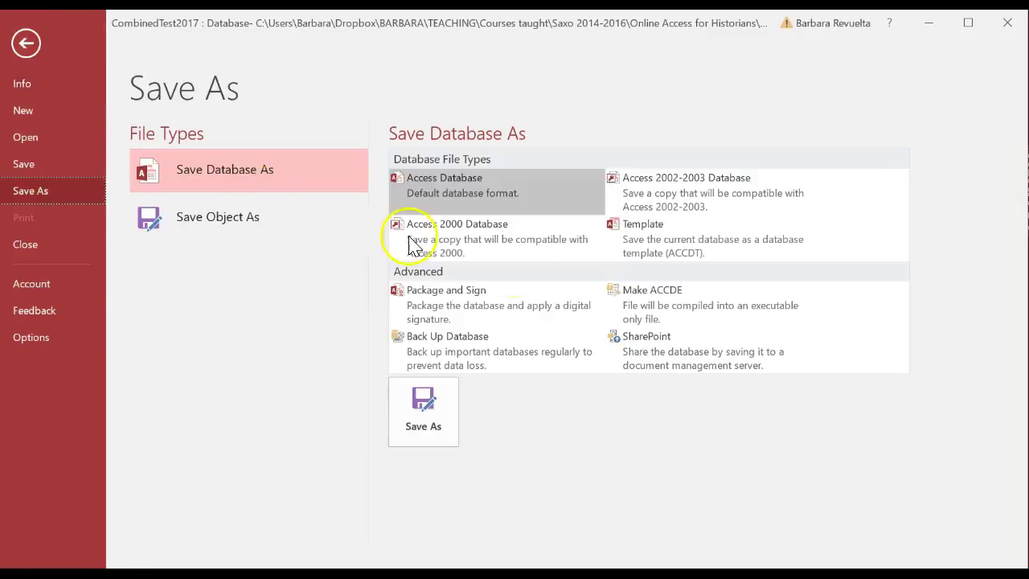
click(306, 231)
click(421, 310)
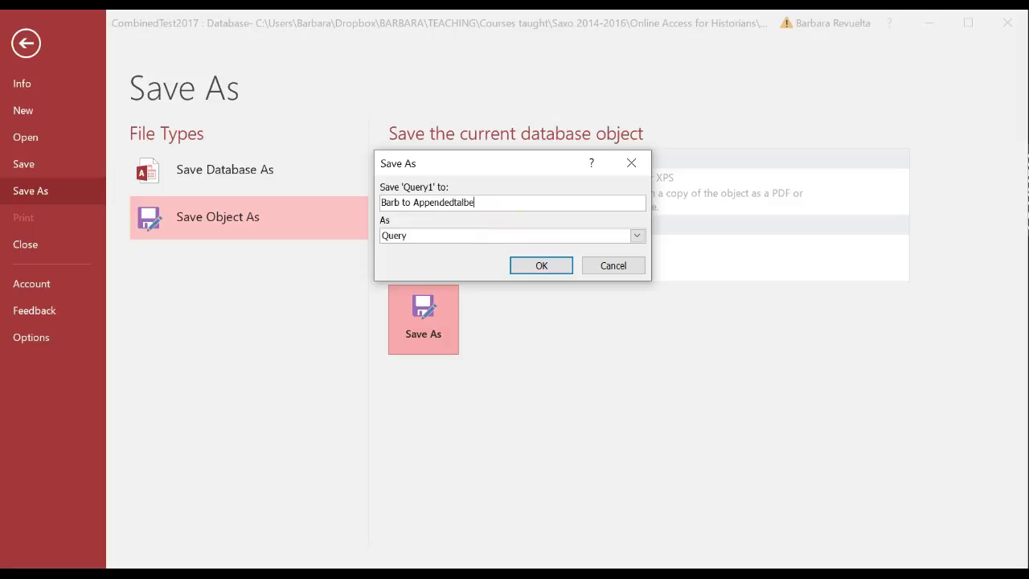
key(Return)
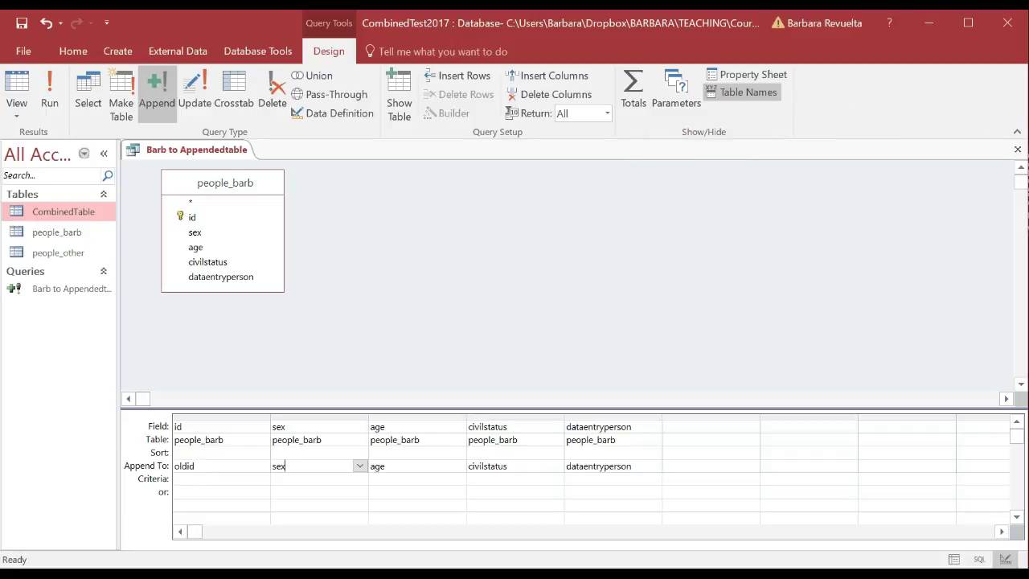
Step: Close the saved query and check the Id and oldid values of the records in CombinedTable before closing it
click(1017, 149)
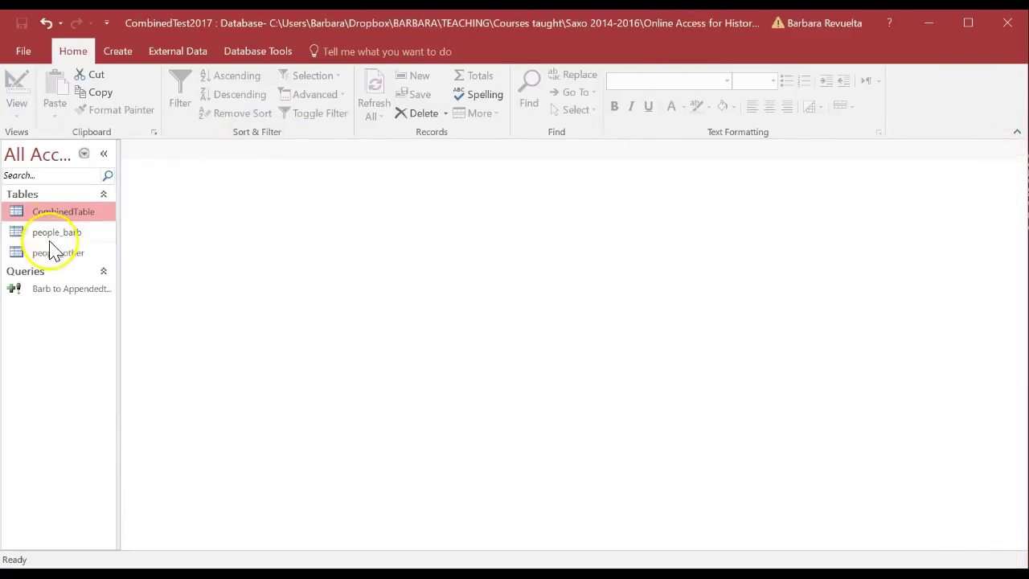
double_click(69, 214)
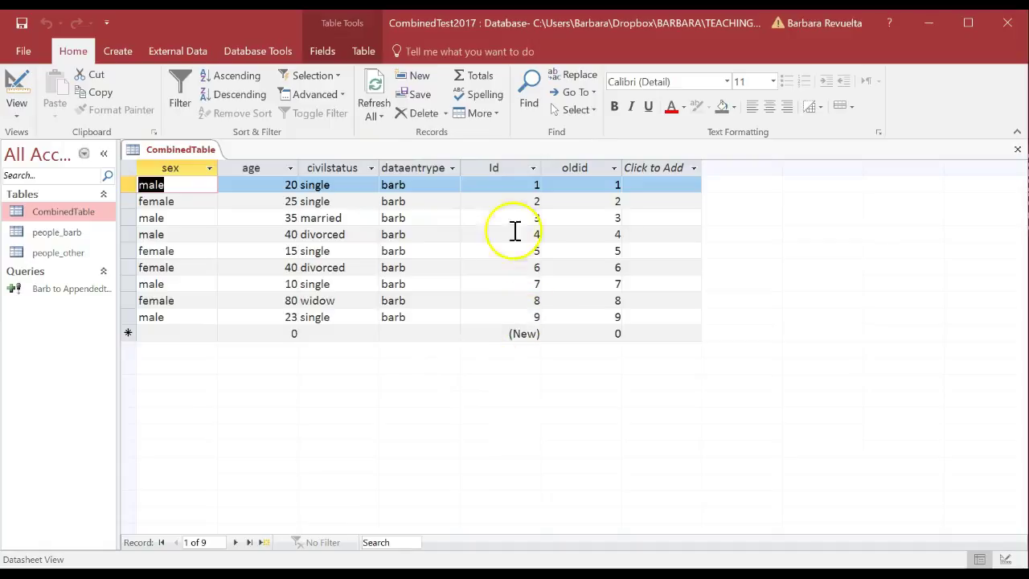
click(1017, 149)
Step: Create another query in design view based on the people_other table
click(123, 56)
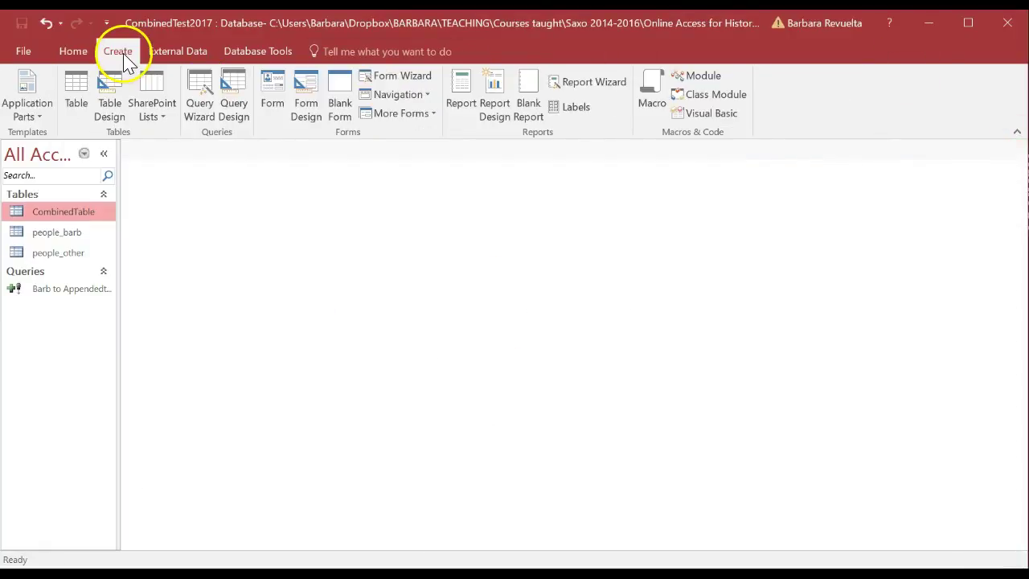
click(231, 90)
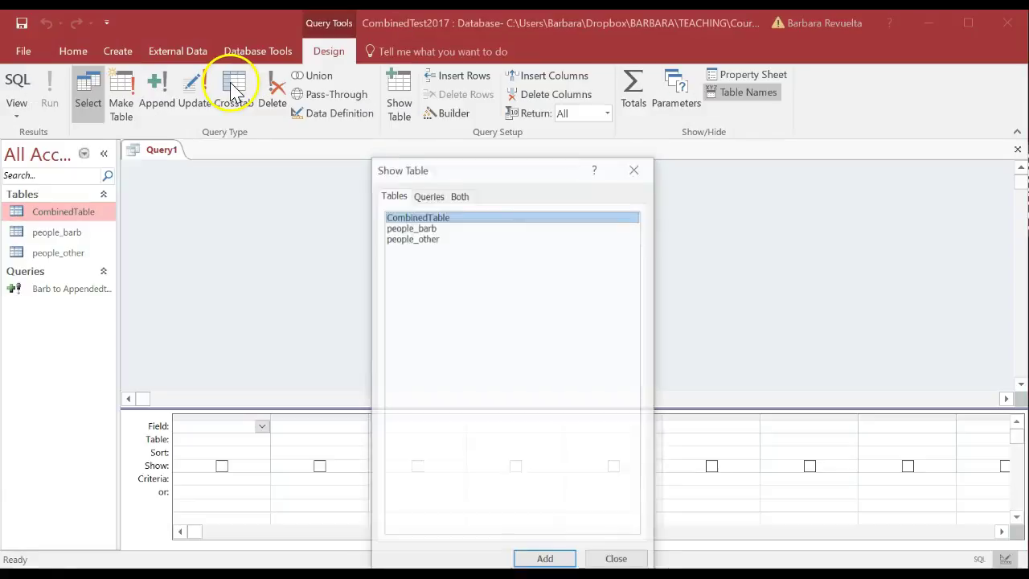
double_click(412, 238)
click(635, 168)
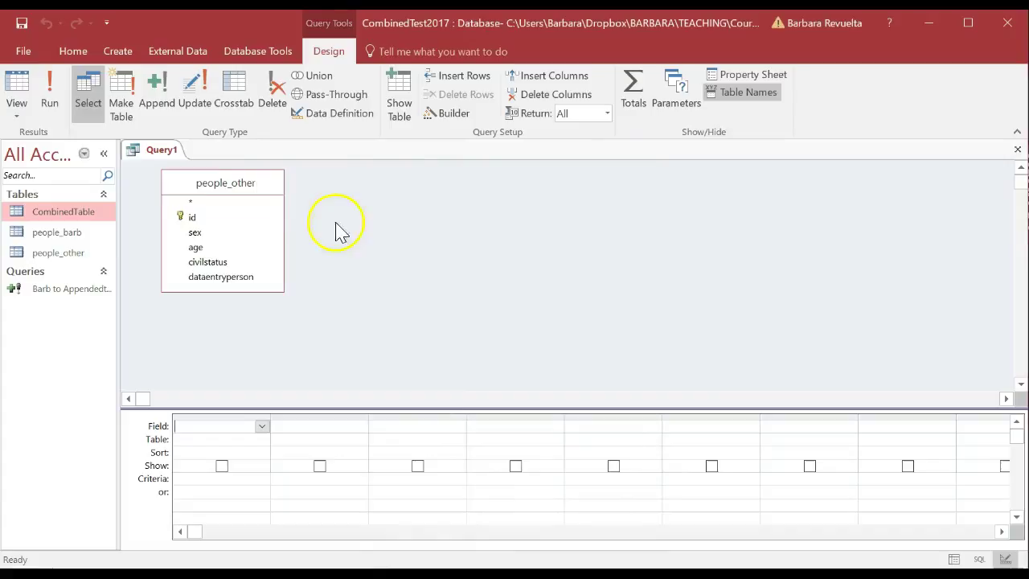
Step: Add the id, sex, age, civilstatus and dataentryperson fields of people_other to the query and preview its records
click(255, 218)
key(shift+Down)
key(shift+Down)
key(shift+Down)
key(shift+Down)
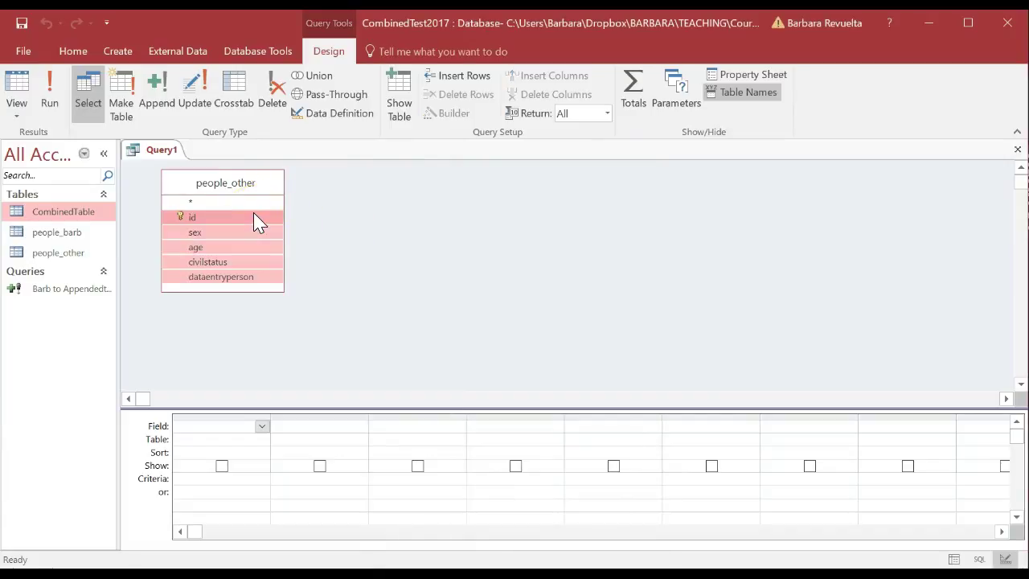
drag(254, 215, 239, 438)
click(17, 95)
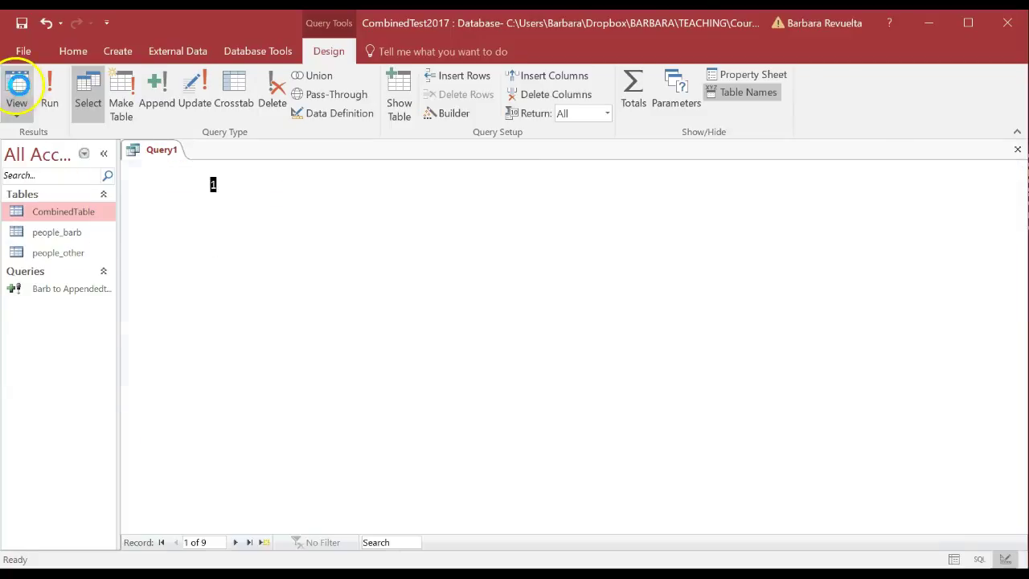
click(17, 95)
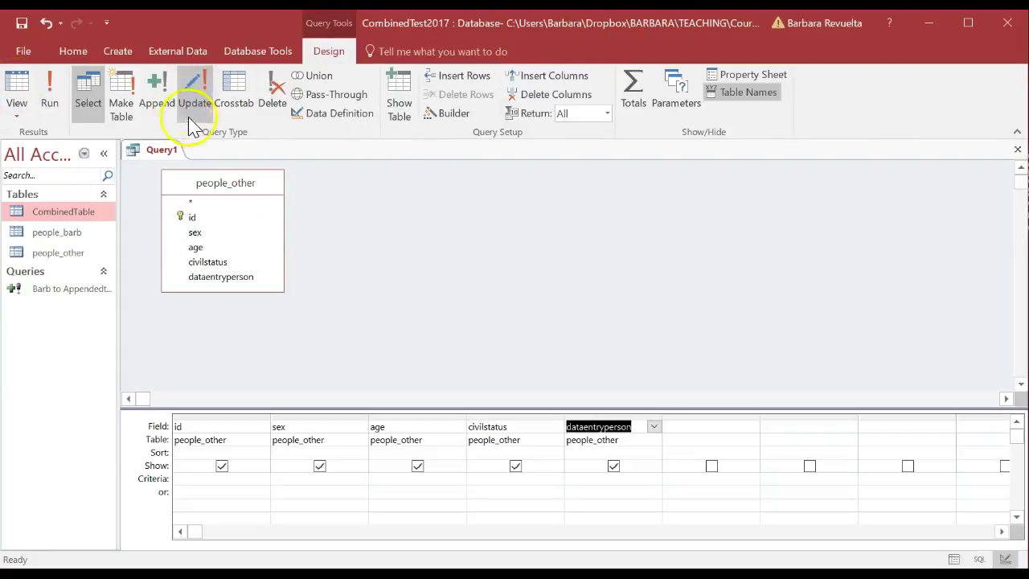
Step: Turn the people_other query into an append query that targets CombinedTable in the current database
click(157, 87)
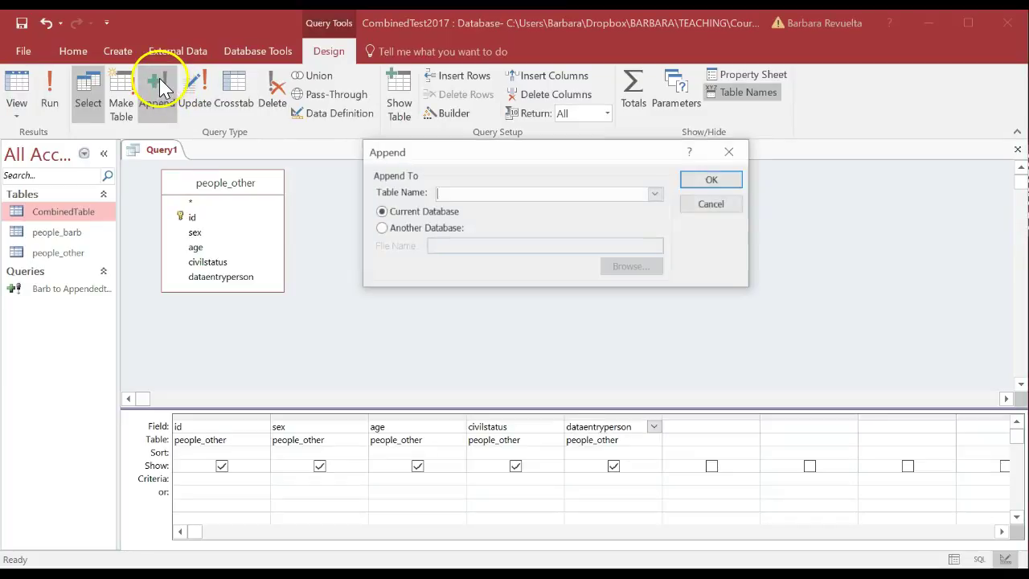
click(656, 194)
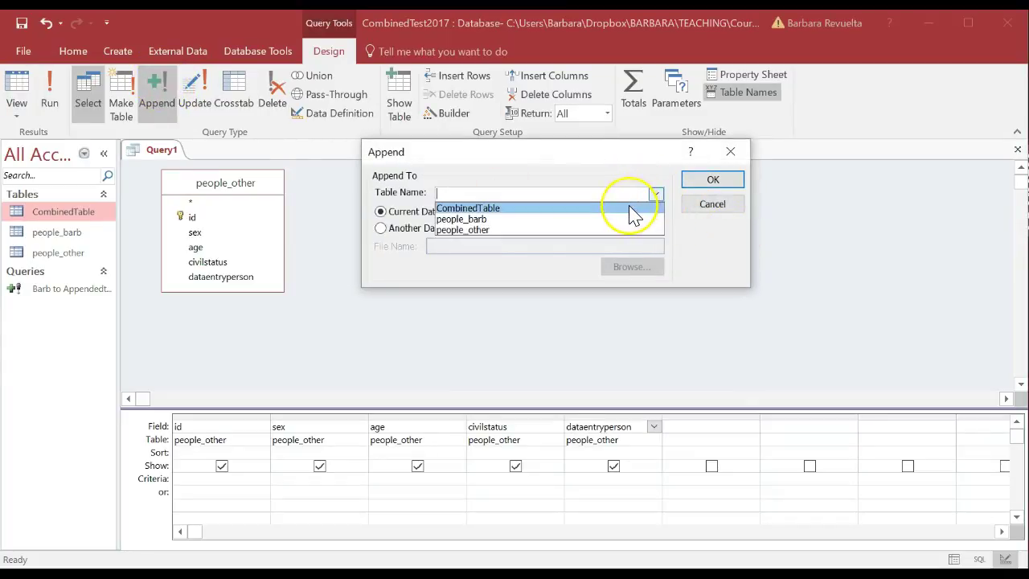
click(629, 207)
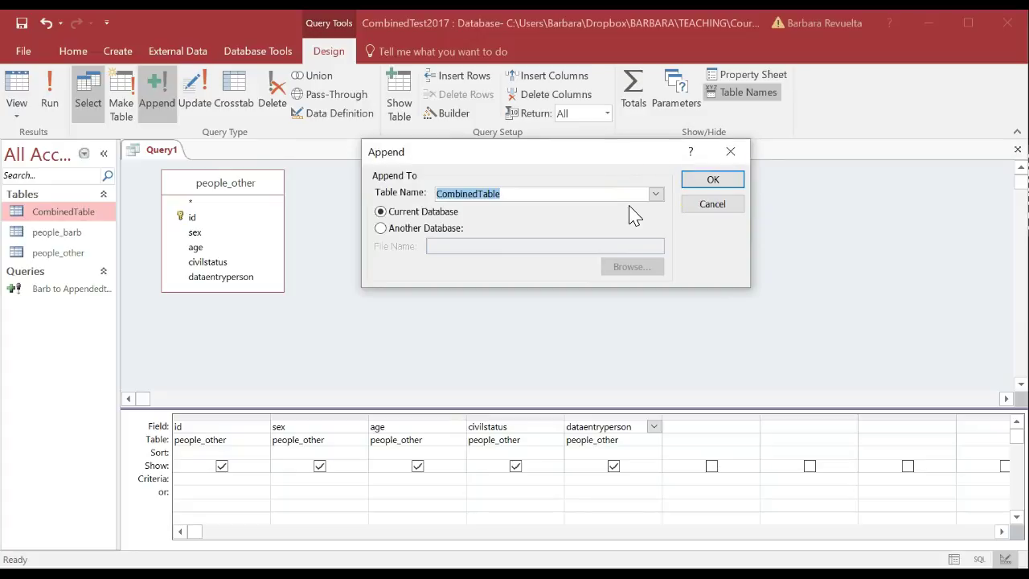
click(715, 181)
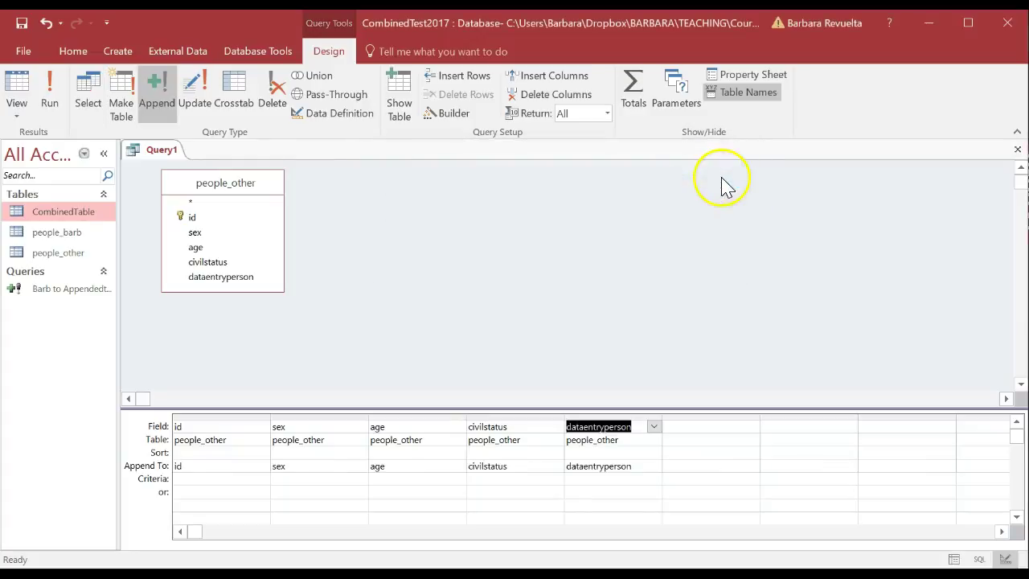
Step: Map the id field of people_other to oldid and run the append query, accepting the appended rows
click(262, 466)
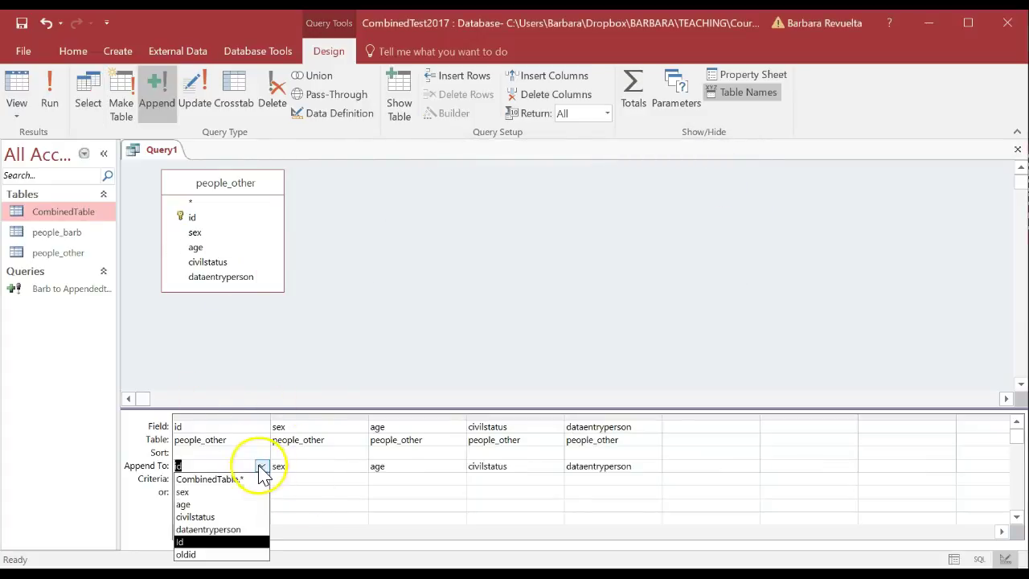
click(240, 555)
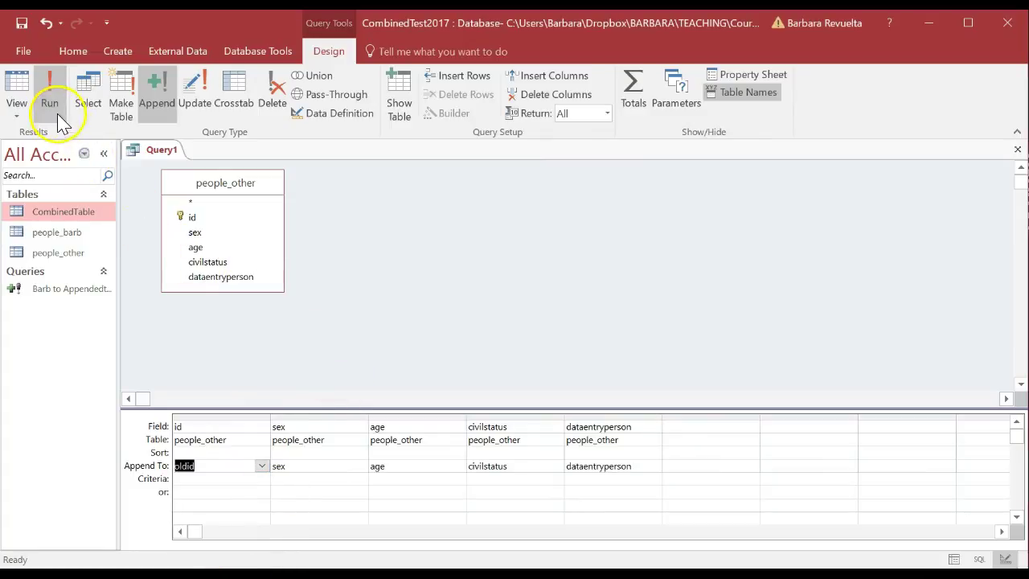
click(50, 90)
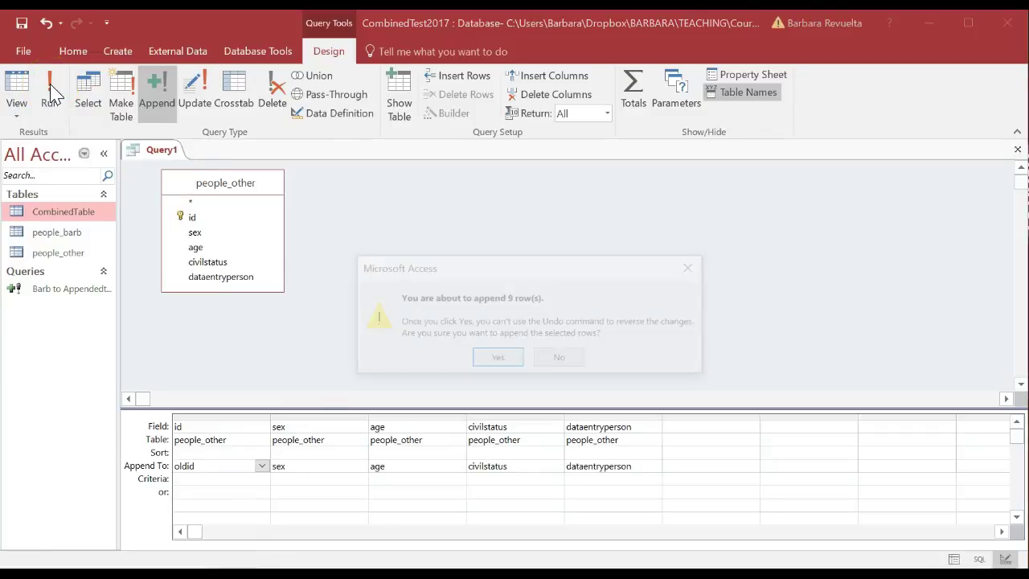
click(497, 360)
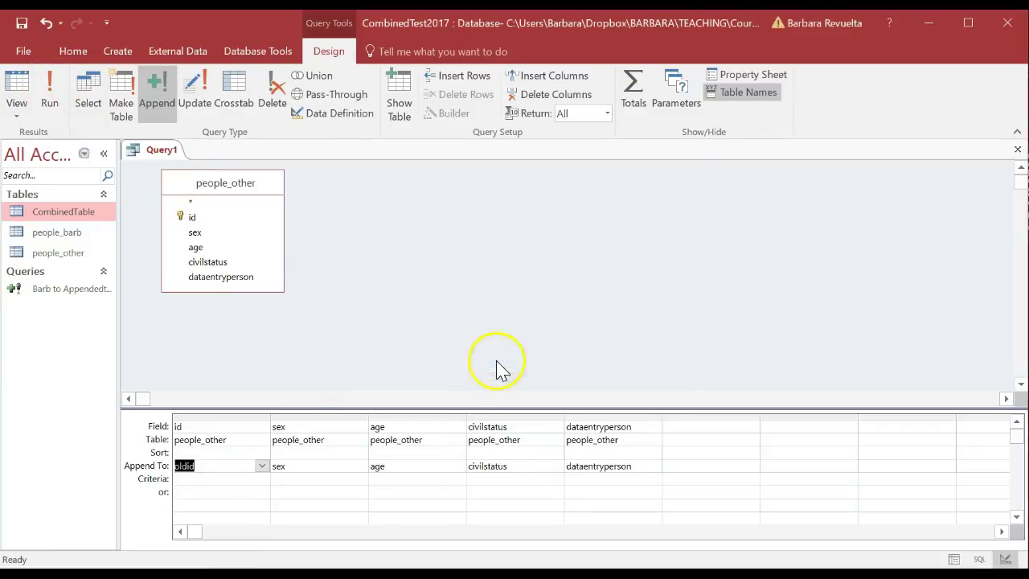
Step: Save the people_other append query as a query object named "NotBarb to AppendTable" and close it
click(26, 51)
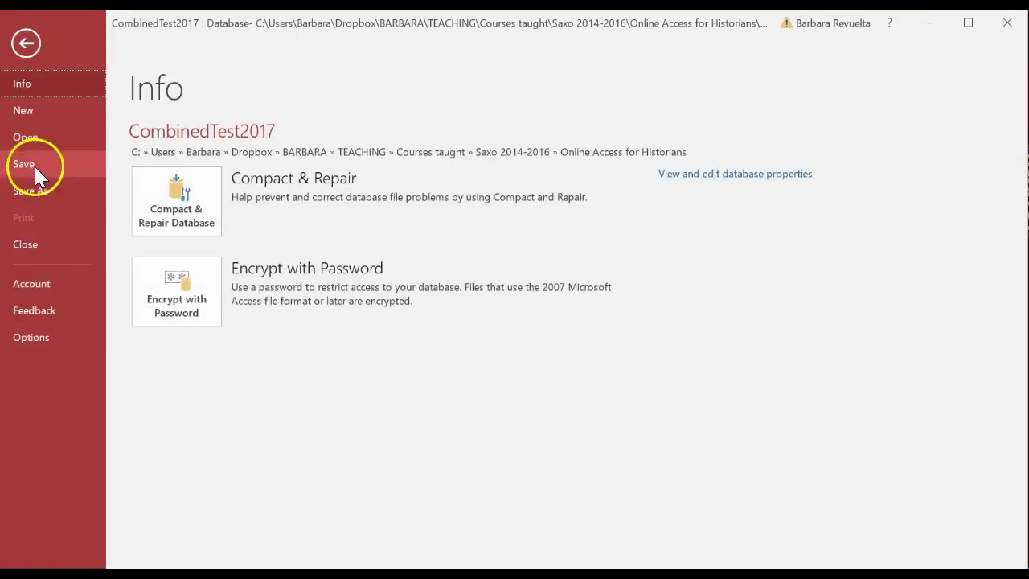
click(43, 188)
click(294, 214)
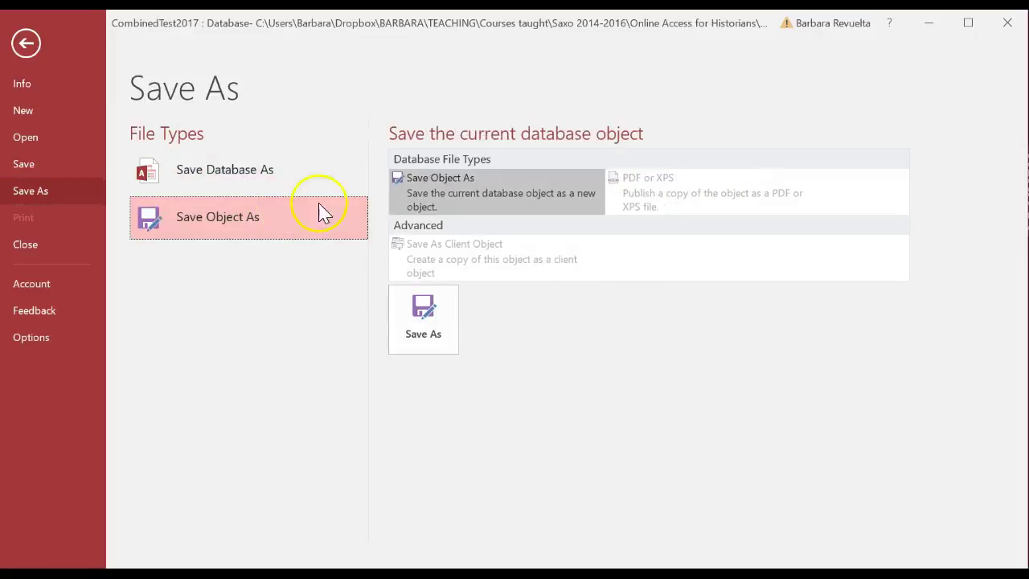
click(427, 337)
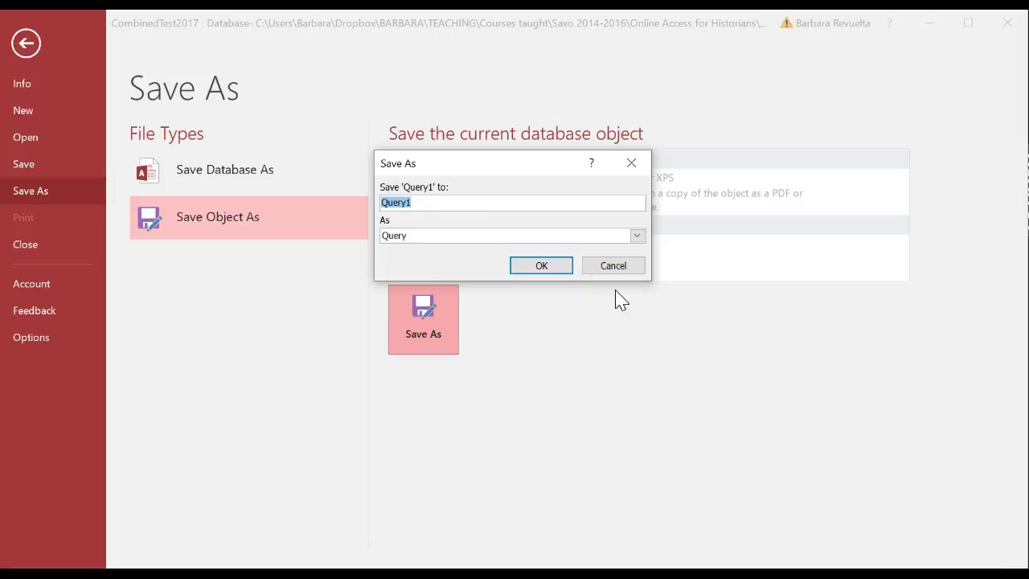
text(NotBarb to AppendTable)
key(Return)
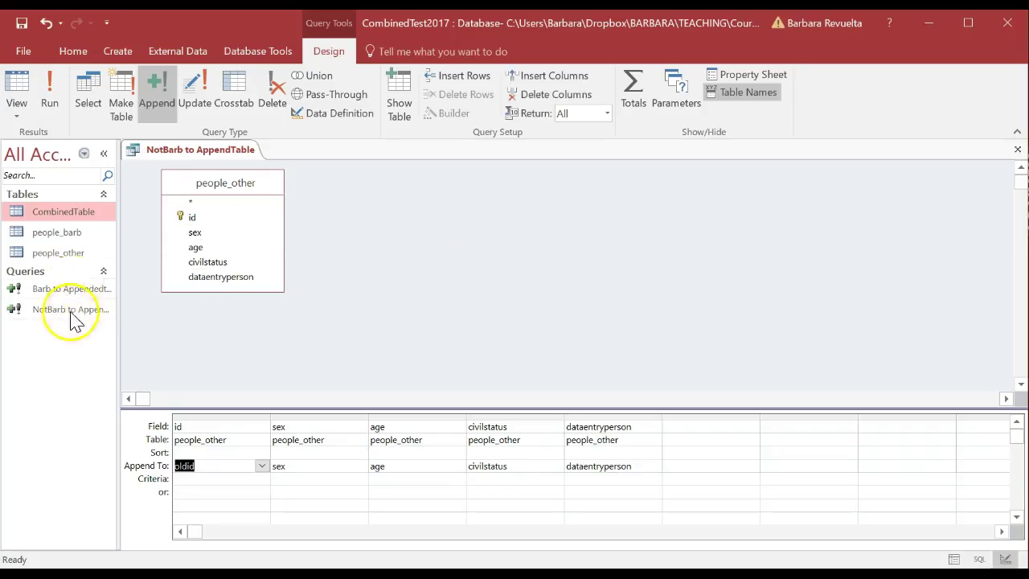
click(1017, 149)
Step: Examine the appended not-barb records in CombinedTable, comparing their Id and oldid values, and close the table
double_click(74, 214)
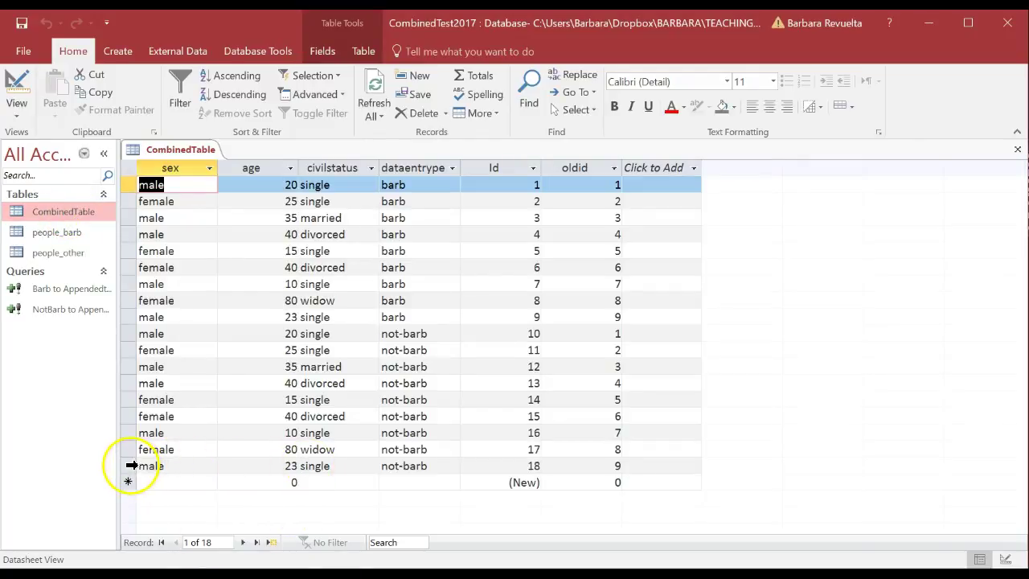
drag(130, 465, 111, 334)
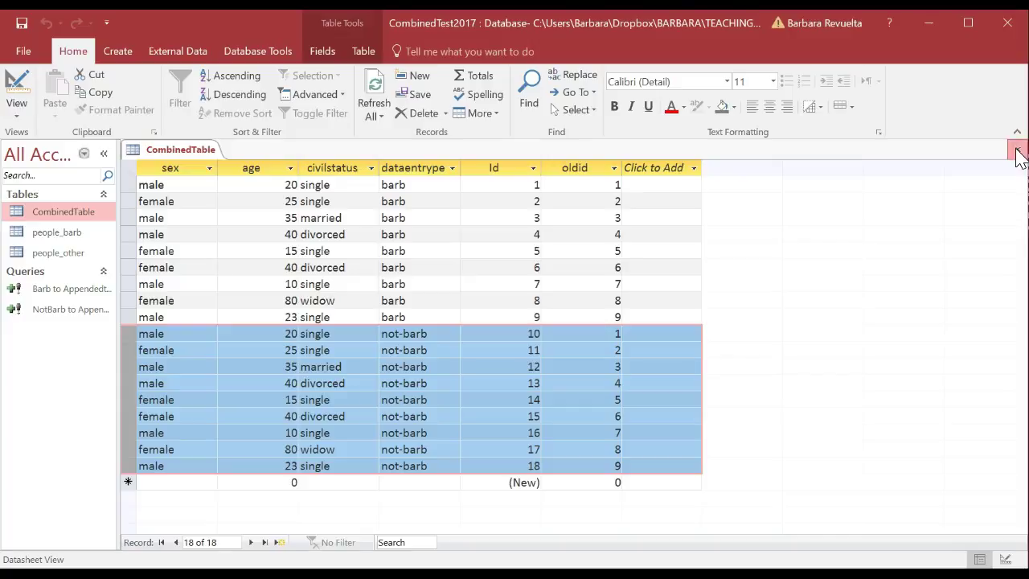
click(1017, 154)
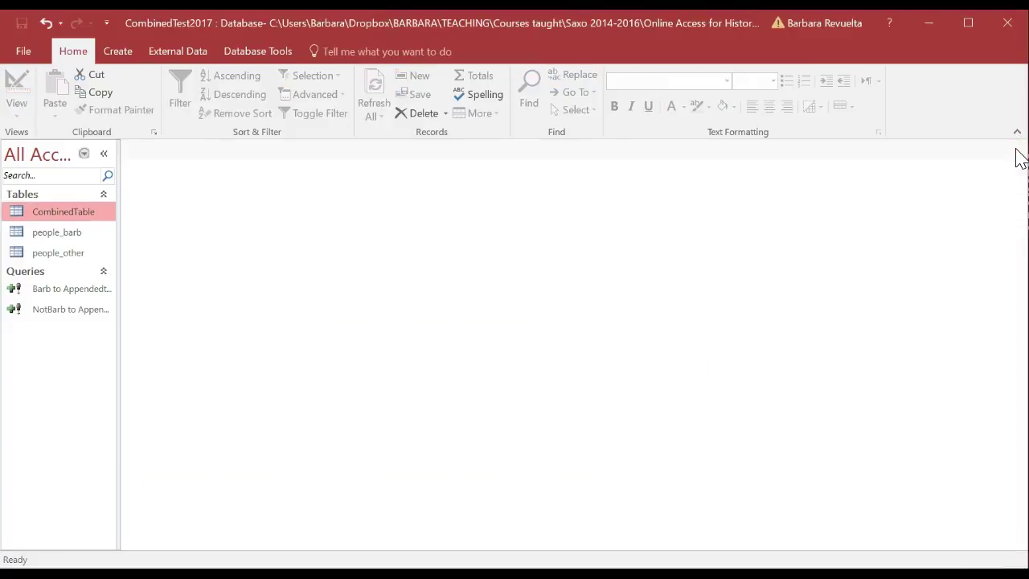
Step: Run the saved people_barb append query again from the saved queries, accepting the appended rows
double_click(76, 291)
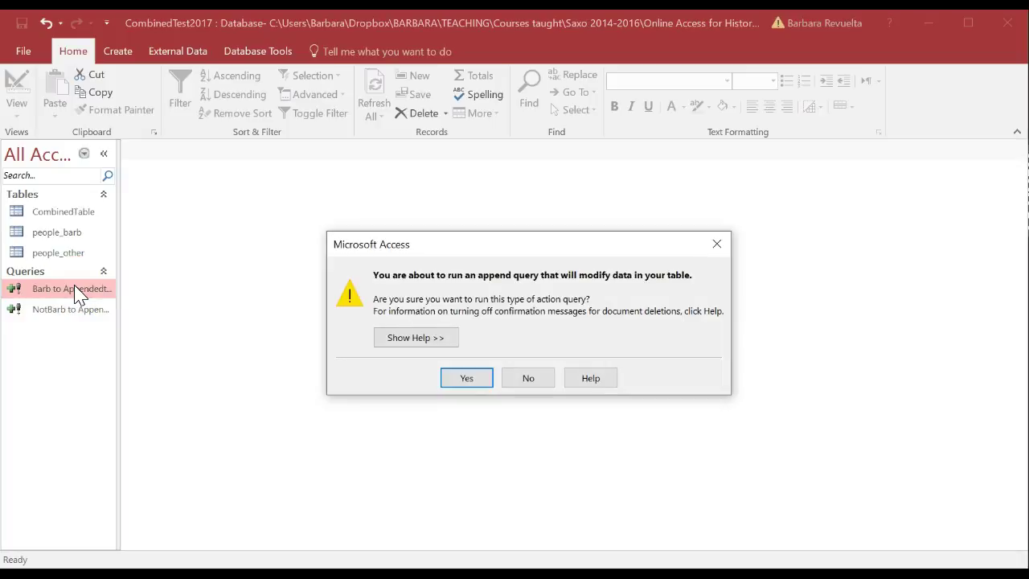
click(467, 379)
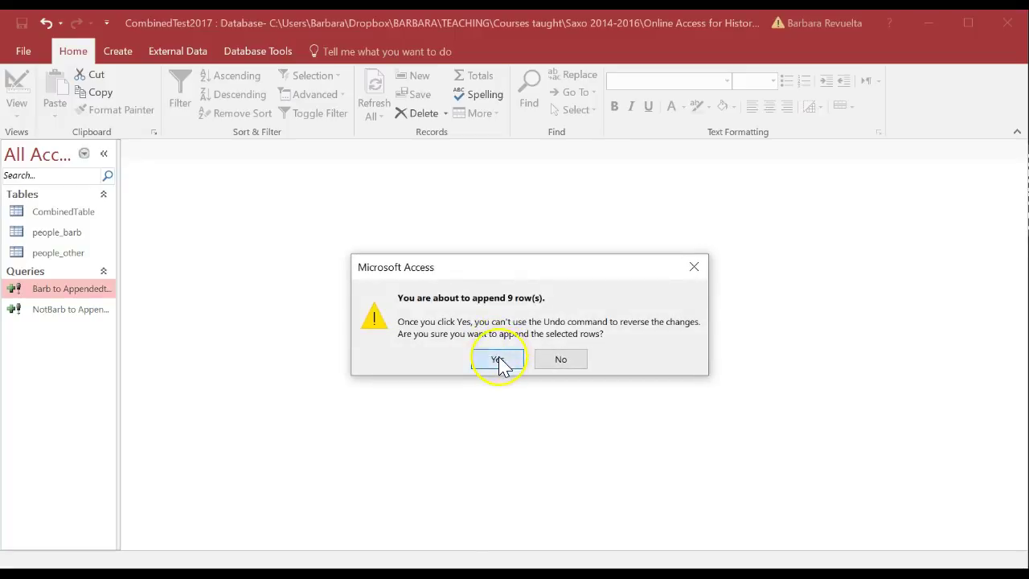
click(497, 361)
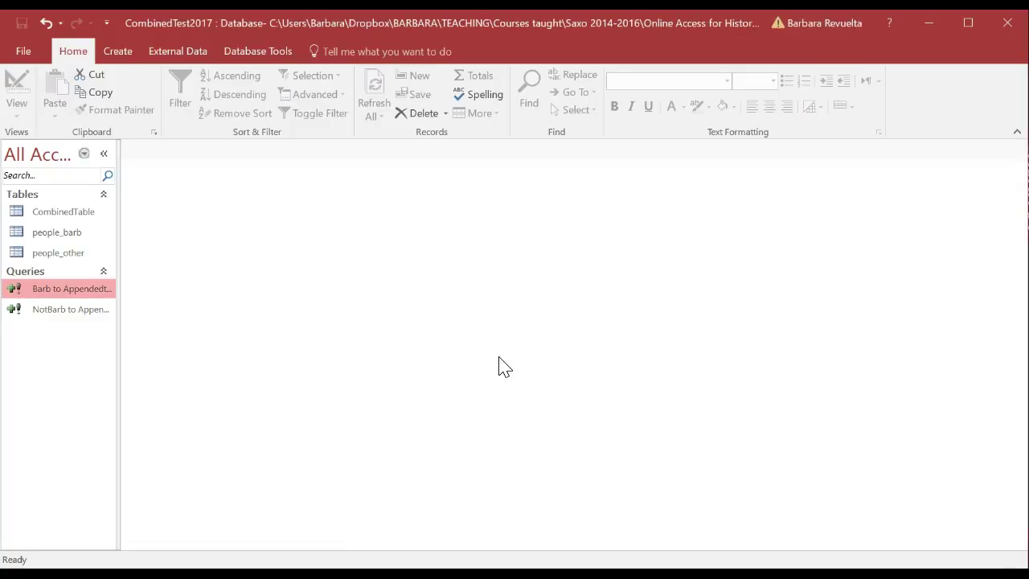
Step: Delete the repeated barb records with Id 19 to 27 from CombinedTable and close the table
double_click(84, 221)
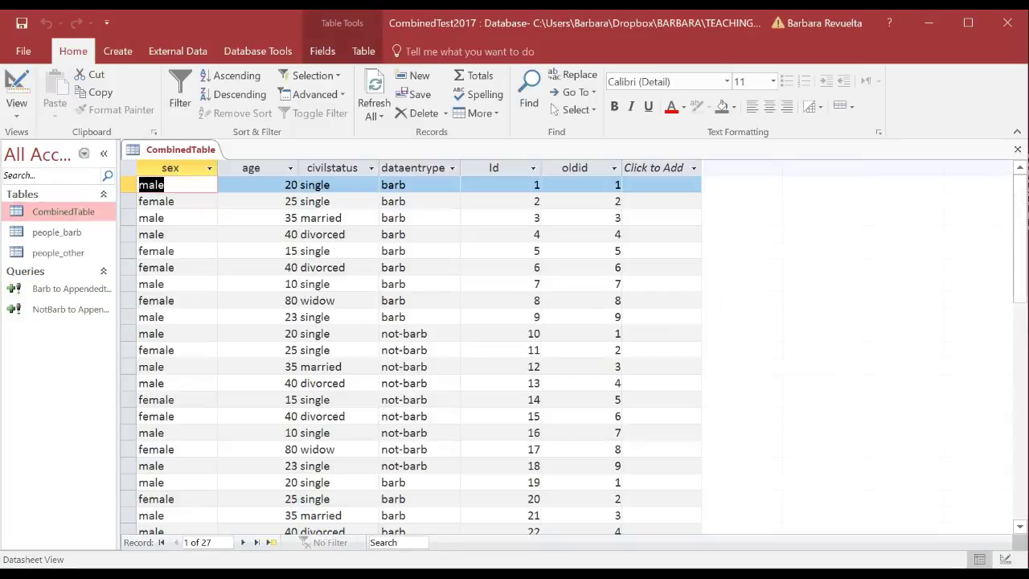
drag(1024, 201, 1023, 210)
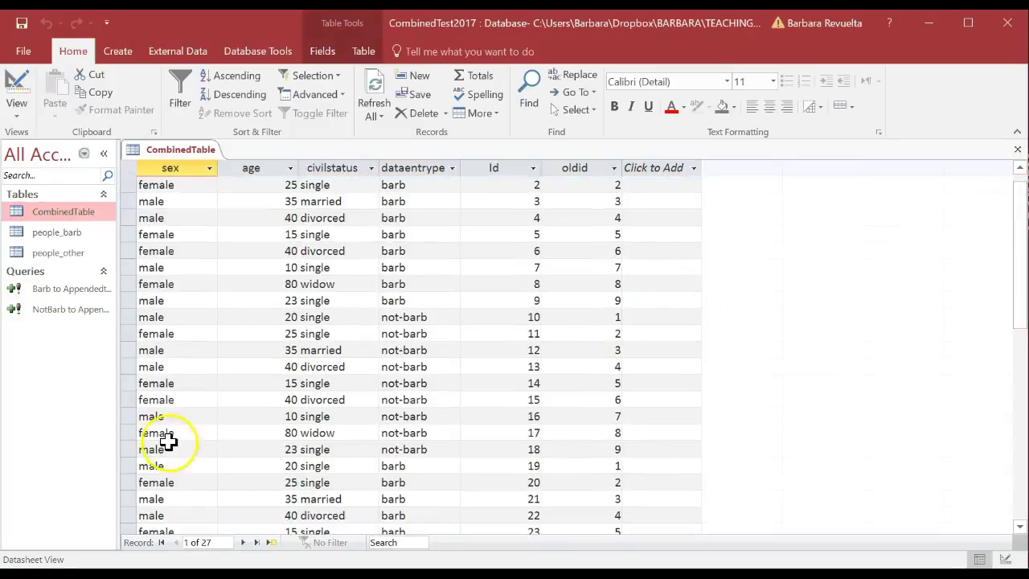
drag(133, 441, 83, 156)
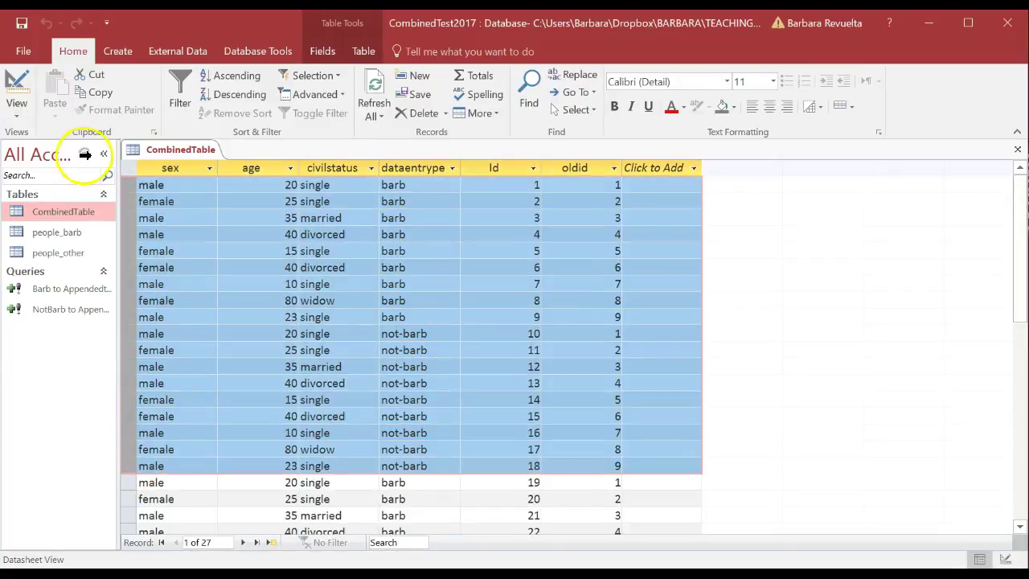
drag(1023, 216, 1009, 298)
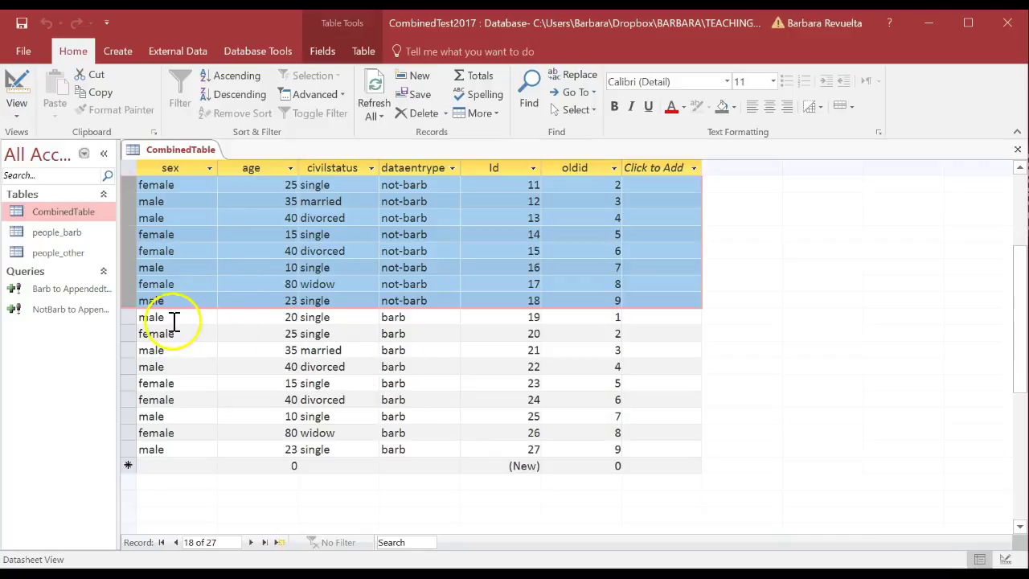
drag(128, 318, 135, 445)
key(Delete)
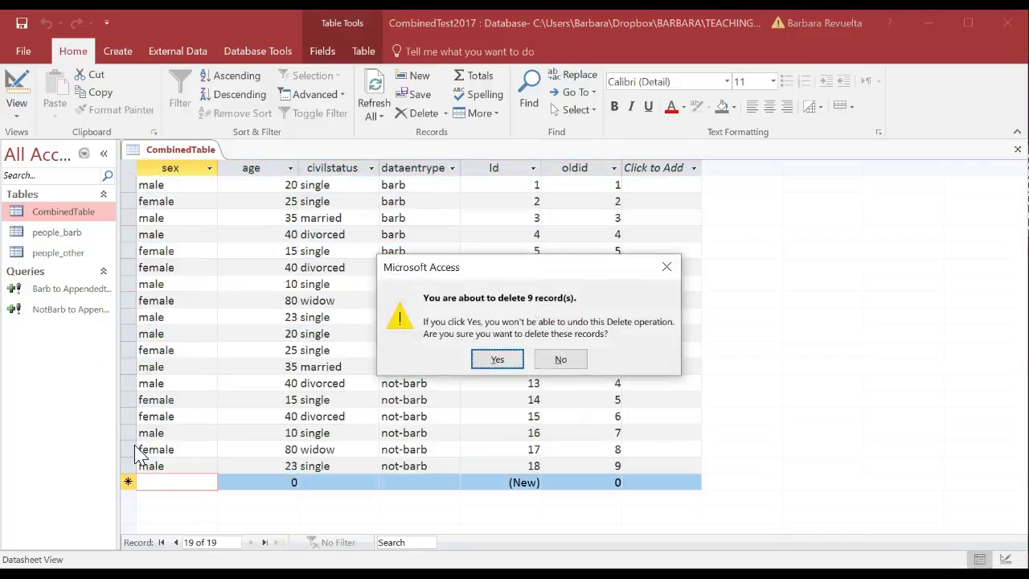
click(495, 353)
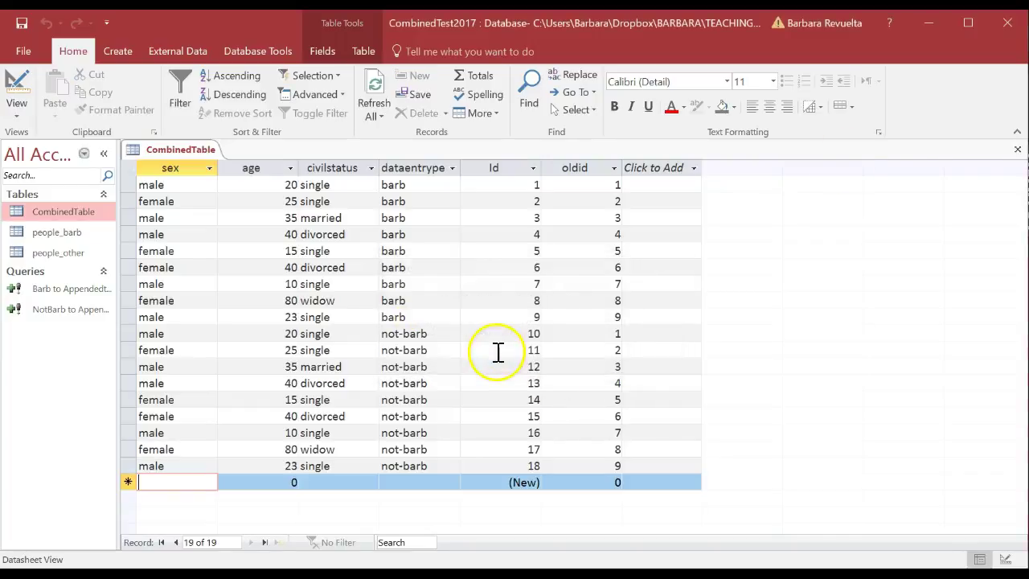
click(1017, 149)
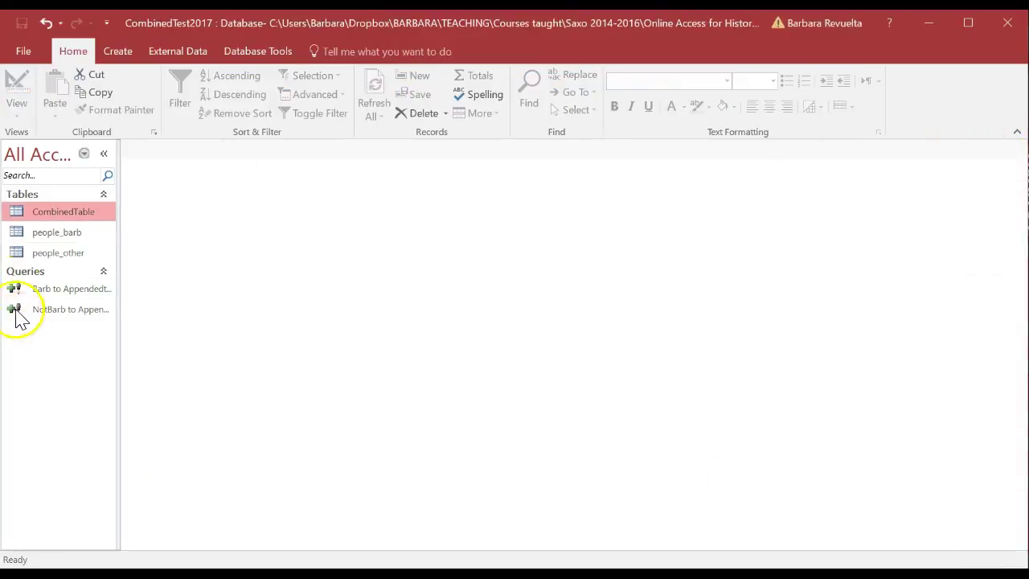